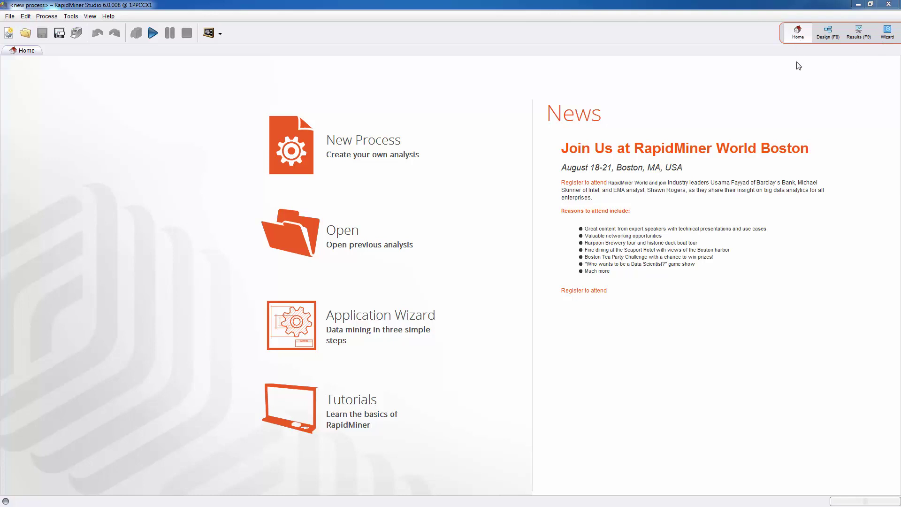
Look through the Design, Results and Wizard perspectives, ending in the Design perspective.
click(828, 34)
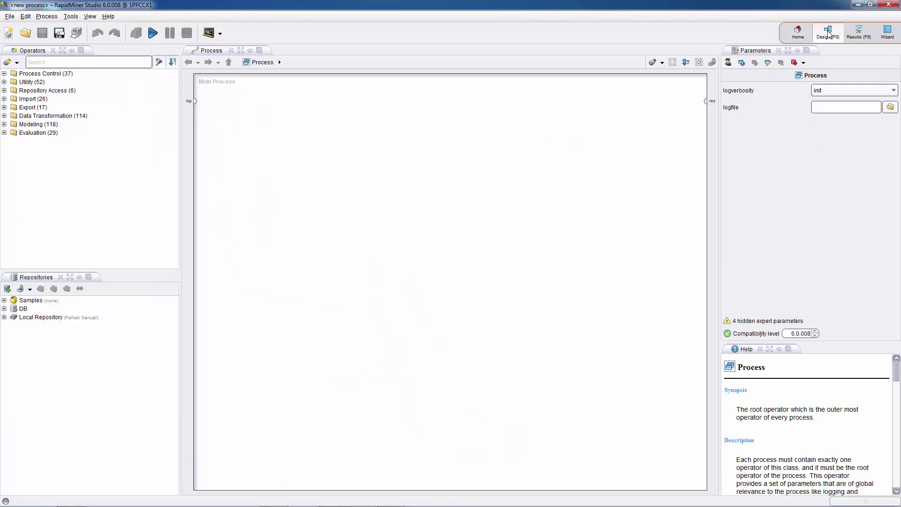
click(858, 32)
click(887, 33)
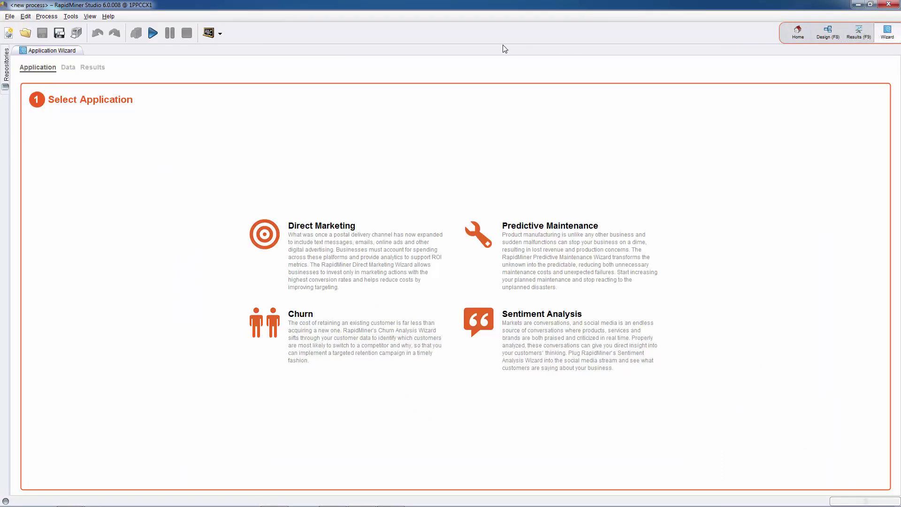
click(89, 18)
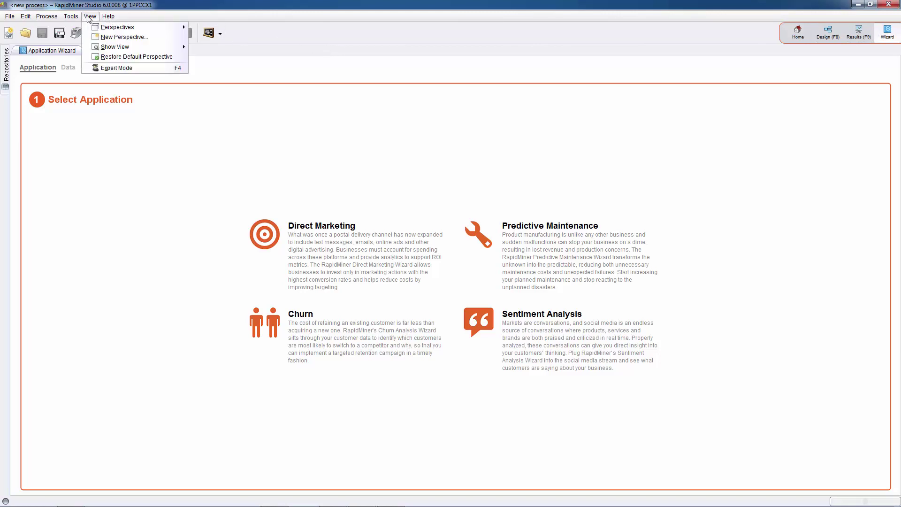
mouse_move(101, 27)
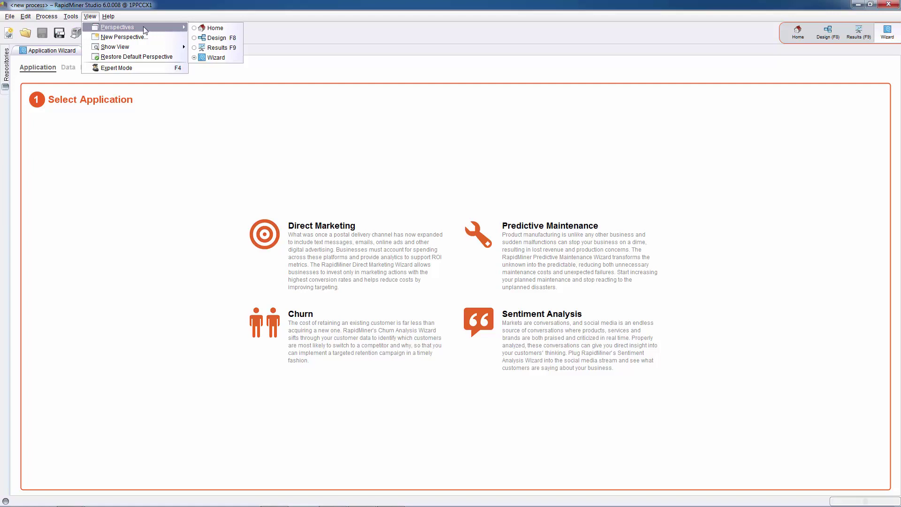
click(212, 37)
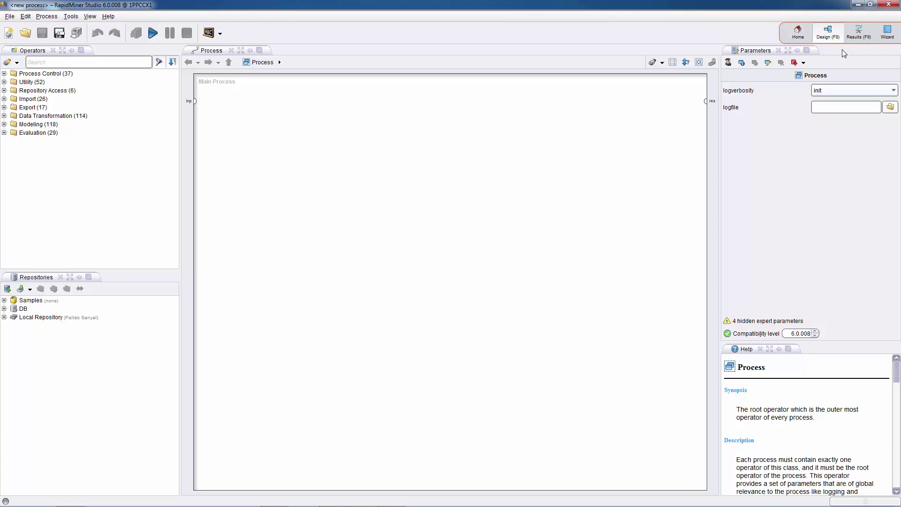
click(858, 31)
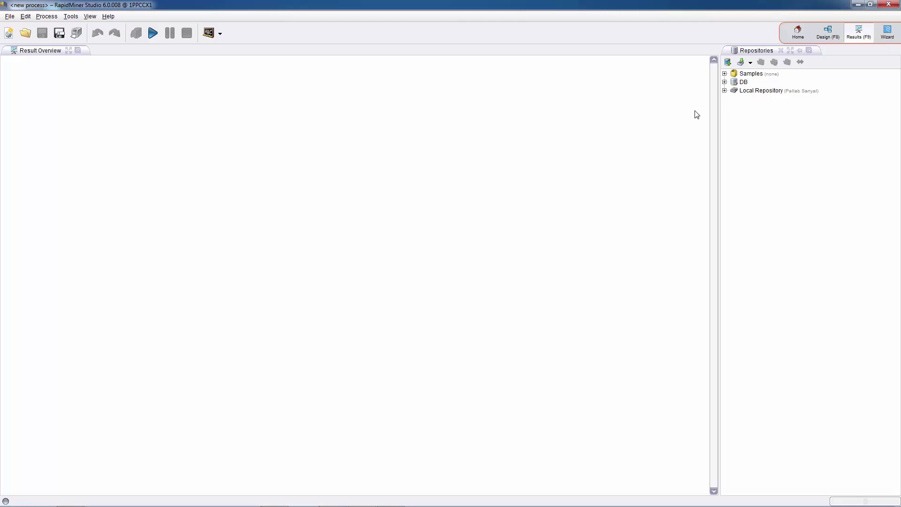
click(827, 33)
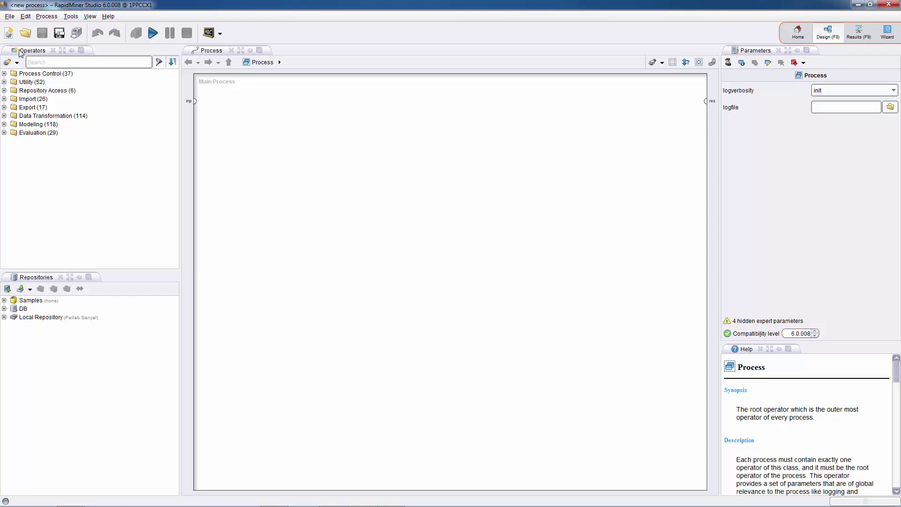
Swap the positions of the Operators and Parameters panels, and restore the default perspective layout.
drag(21, 53, 786, 247)
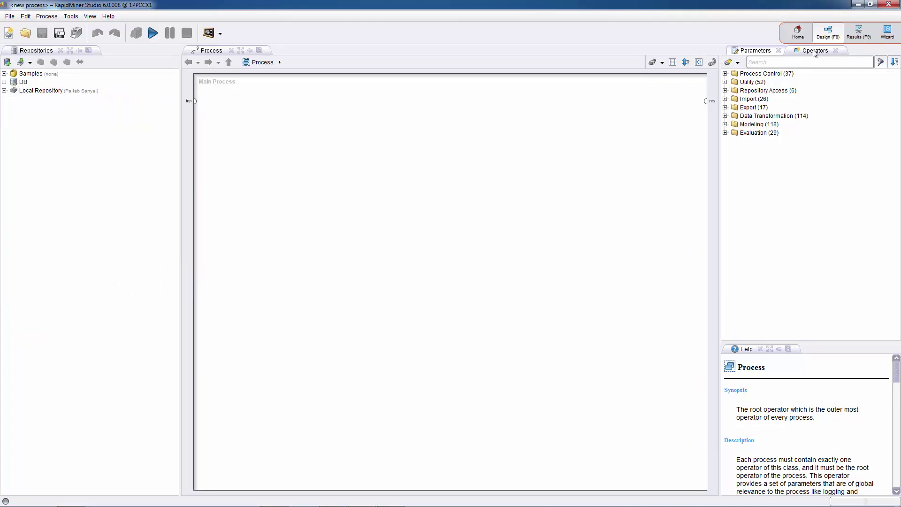
drag(753, 51, 93, 133)
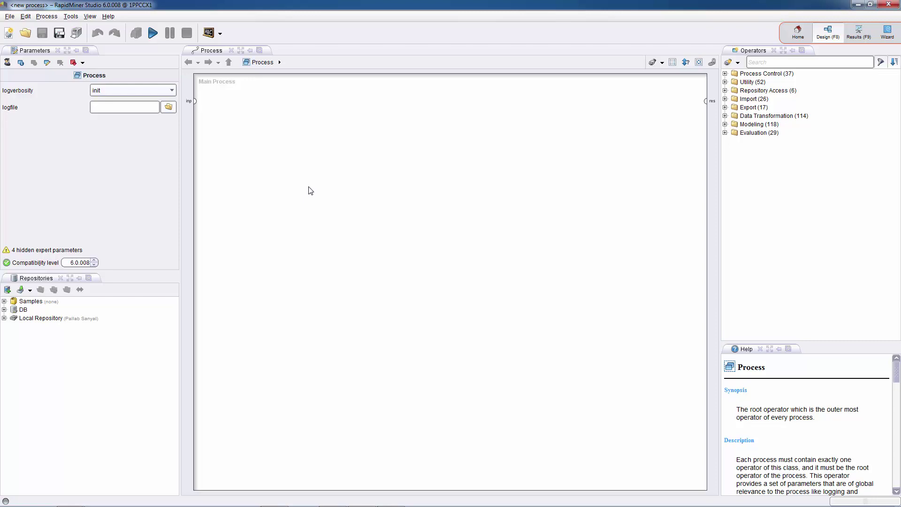
click(90, 16)
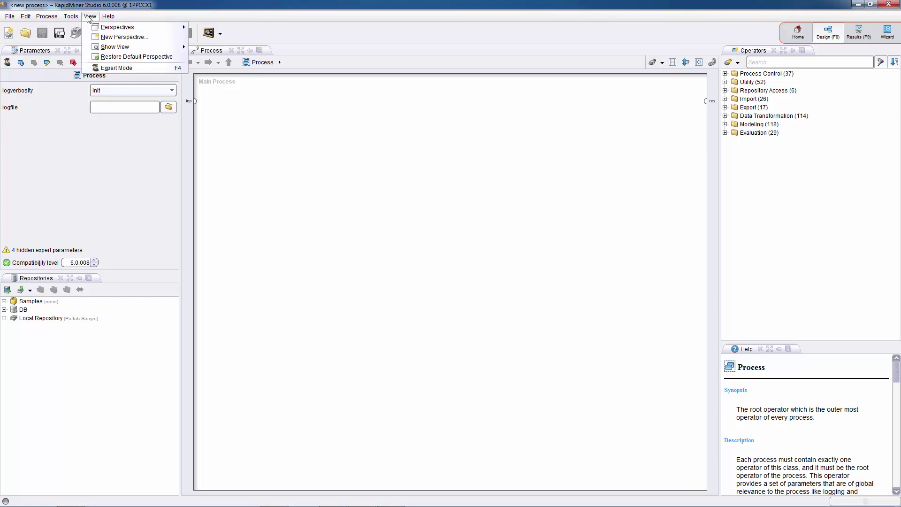
click(119, 57)
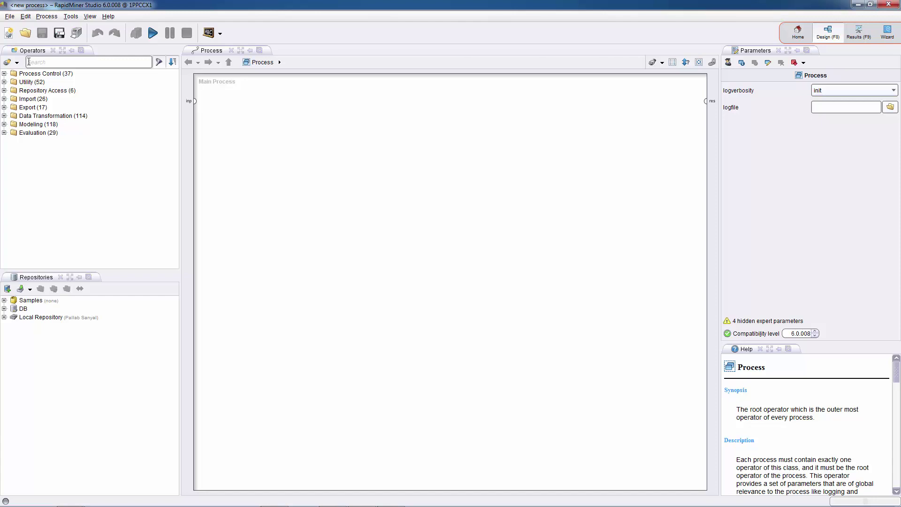
Examine the Modeling operators, including the Classification and Regression group, and the contents of the Local Repository.
click(5, 125)
click(14, 133)
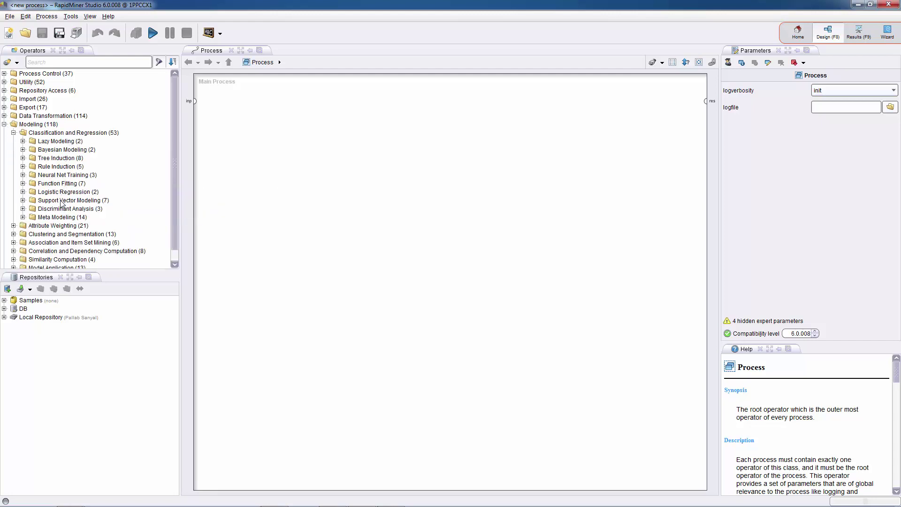
scroll(60, 203, down, 1)
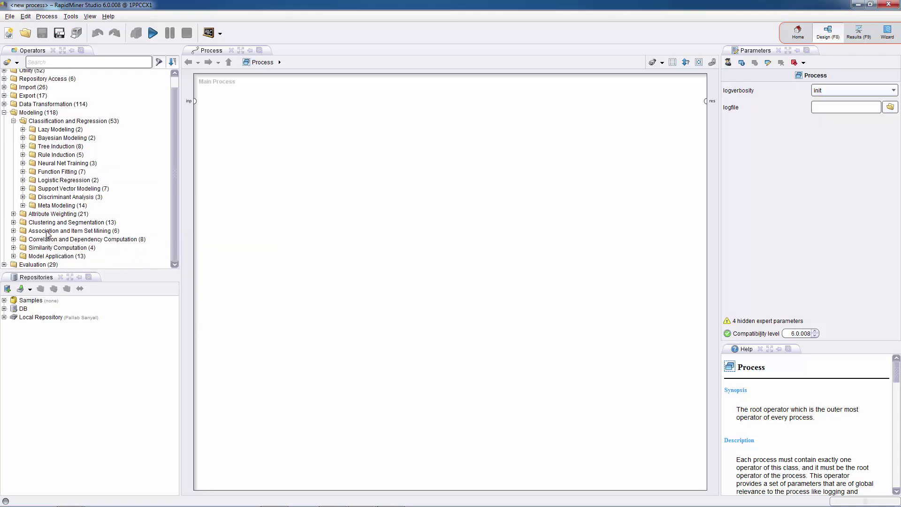
click(4, 112)
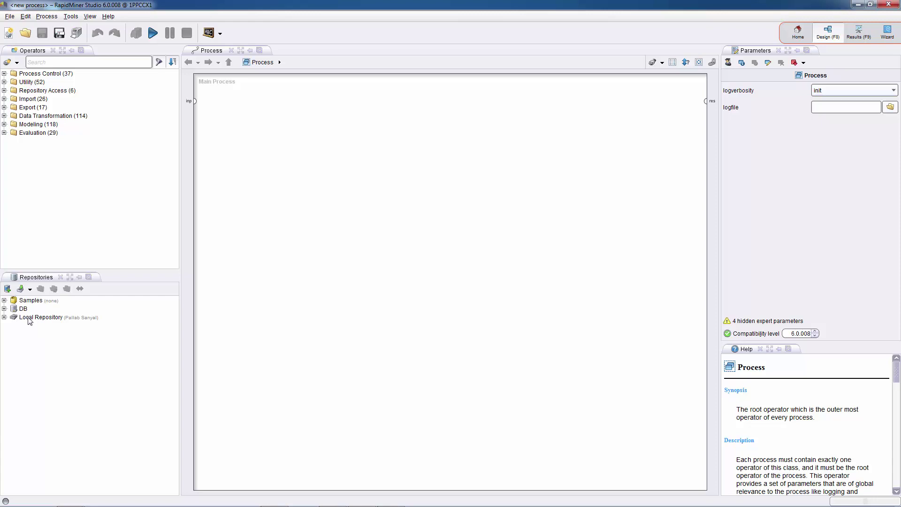
click(4, 318)
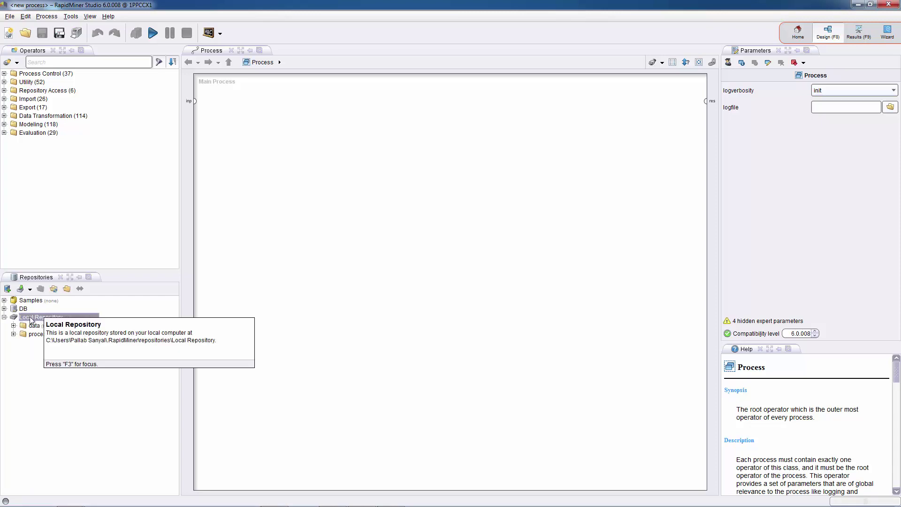
click(4, 318)
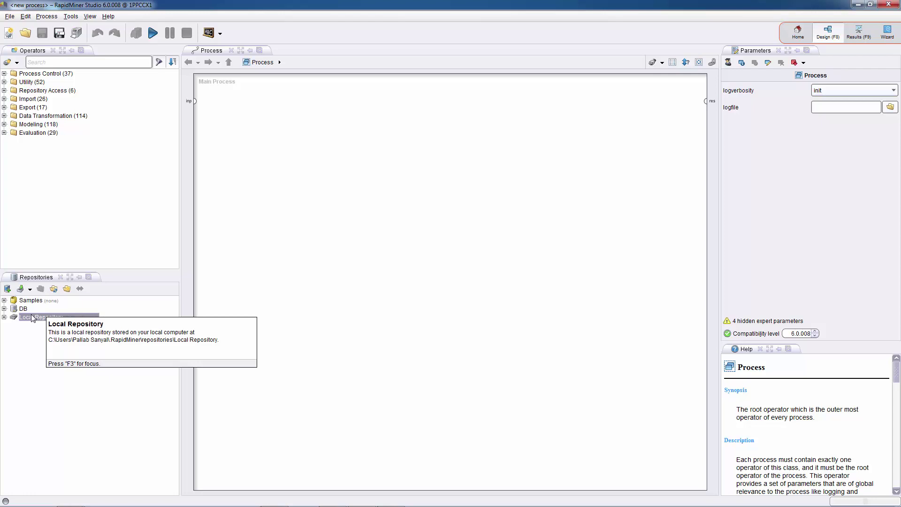
Start a new local repository and set its alias to MyTutorial.
click(8, 289)
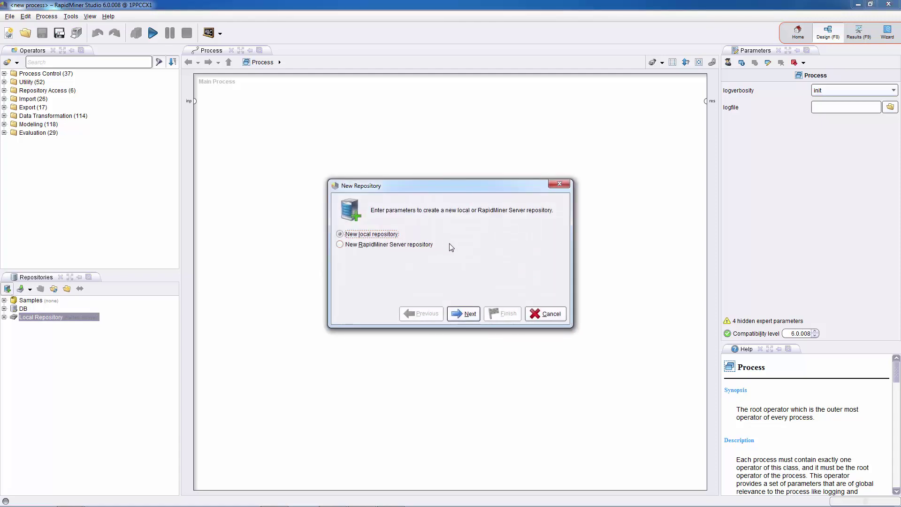
click(461, 316)
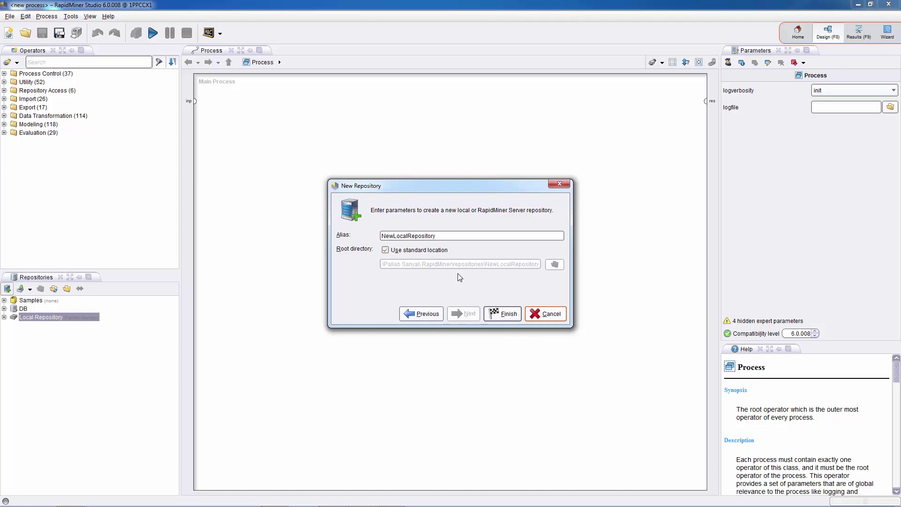
double_click(441, 236)
text(M)
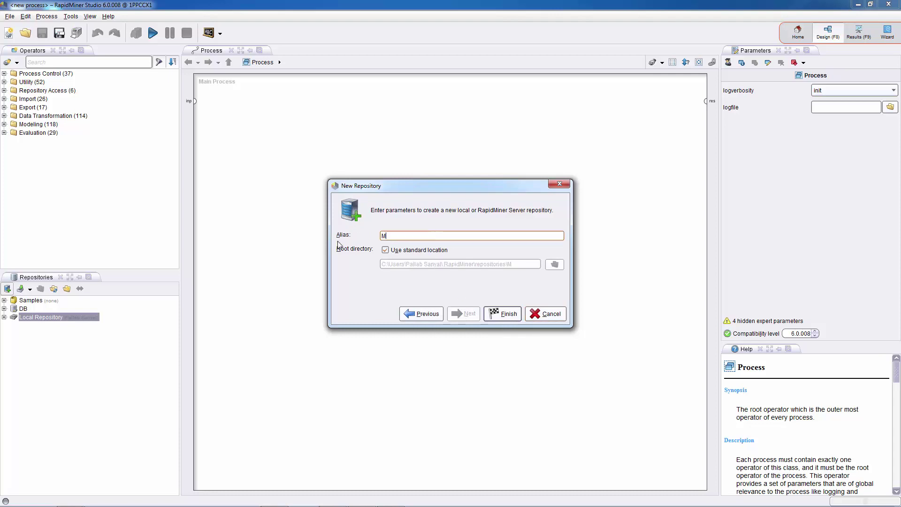
text(yTutorial)
click(419, 236)
Replace the repository's standard location with the root directory I:\MyTutorial and finish creating the repository.
click(385, 250)
click(555, 264)
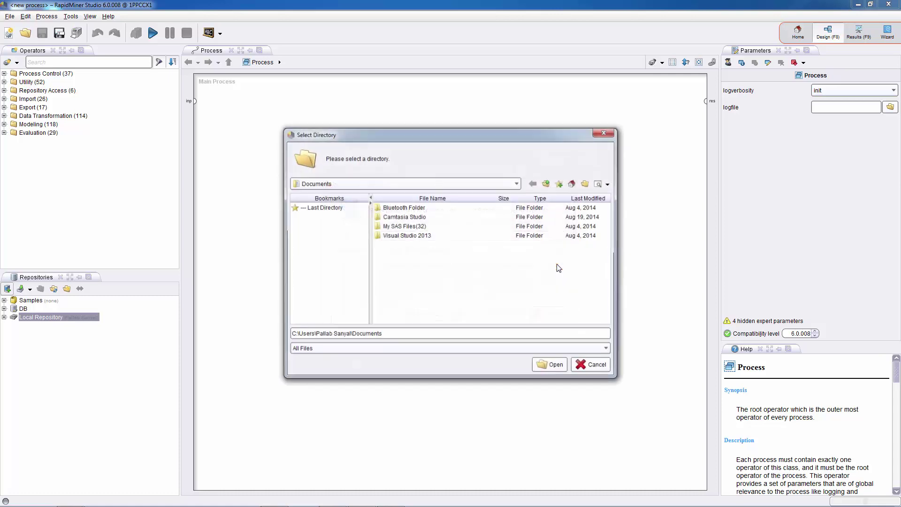
click(547, 184)
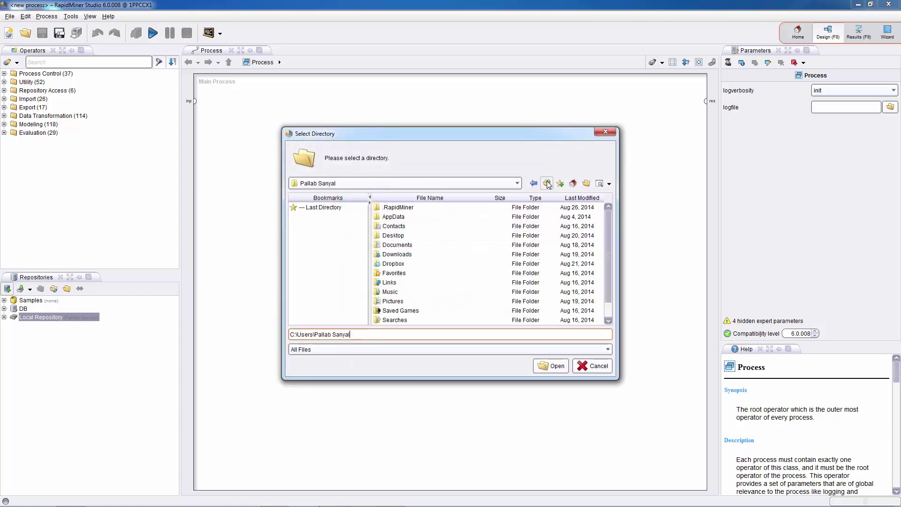
click(547, 183)
click(547, 183)
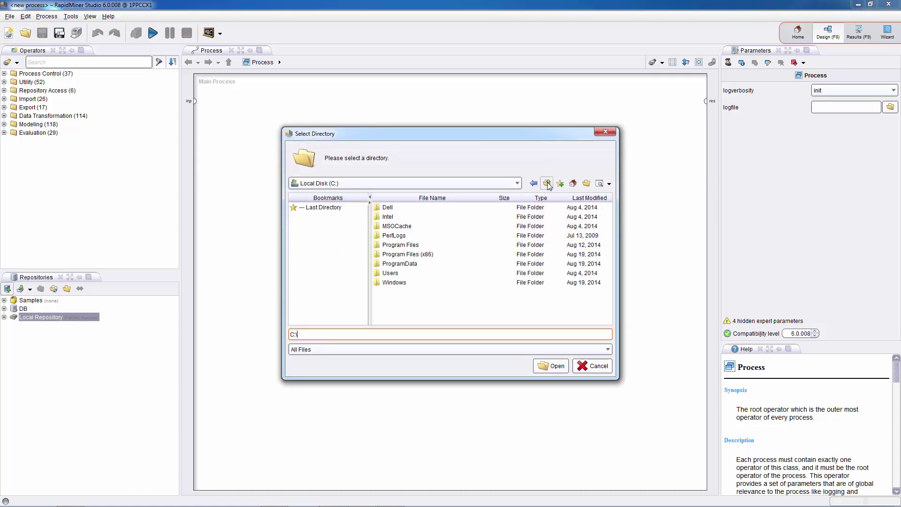
click(547, 183)
double_click(392, 208)
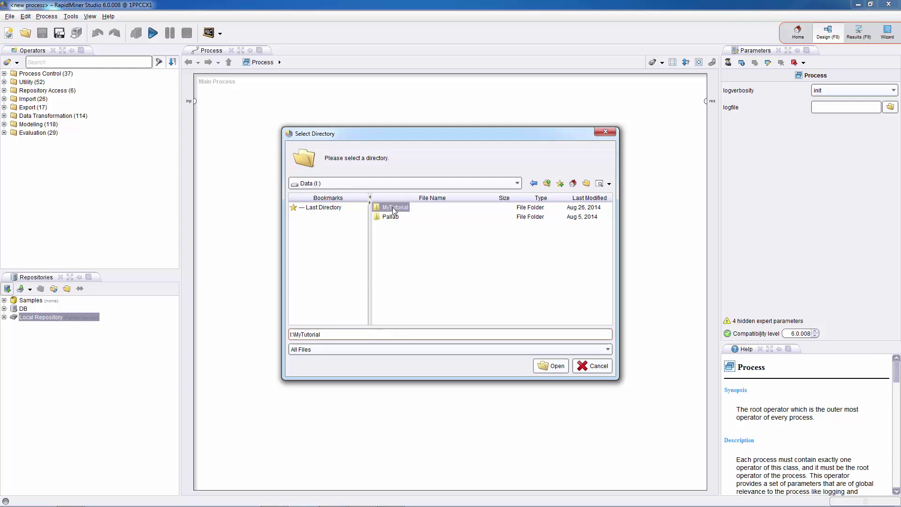
double_click(393, 209)
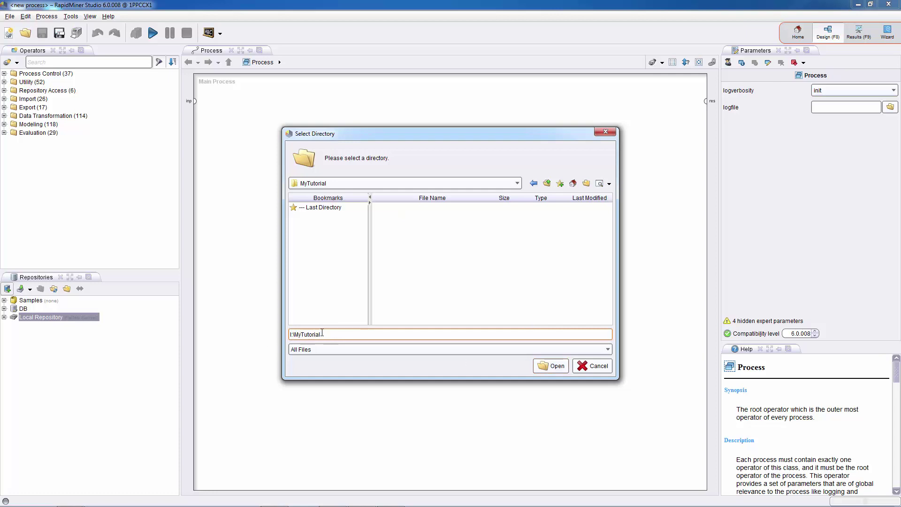
click(556, 367)
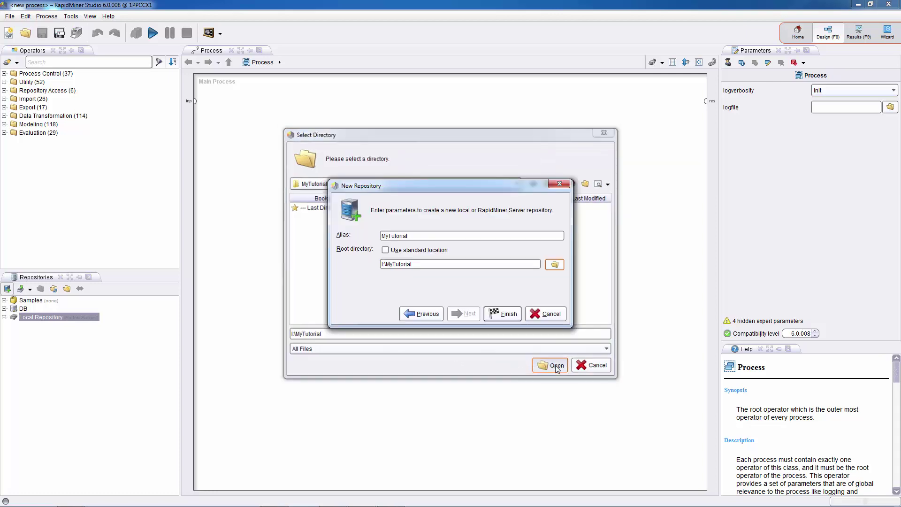
click(506, 316)
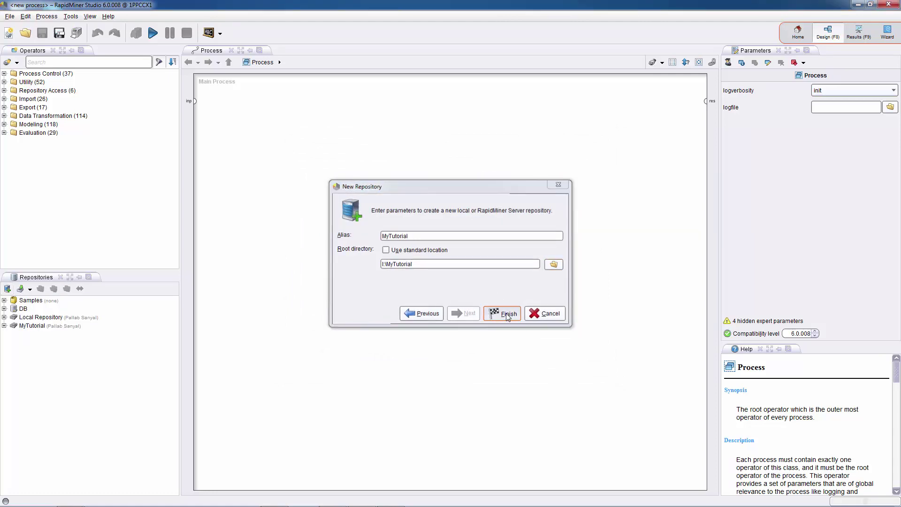
Create a folder named Data inside the MyTutorial repository.
click(4, 326)
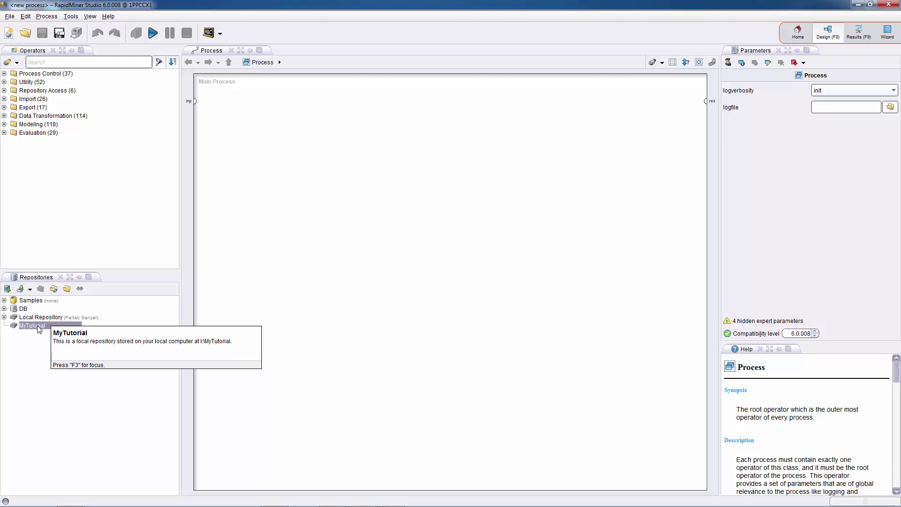
right_click(38, 329)
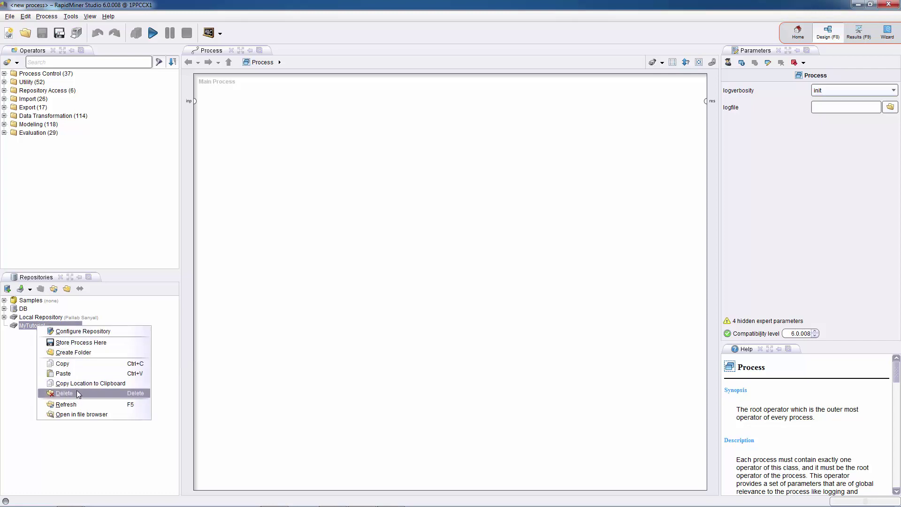
click(77, 352)
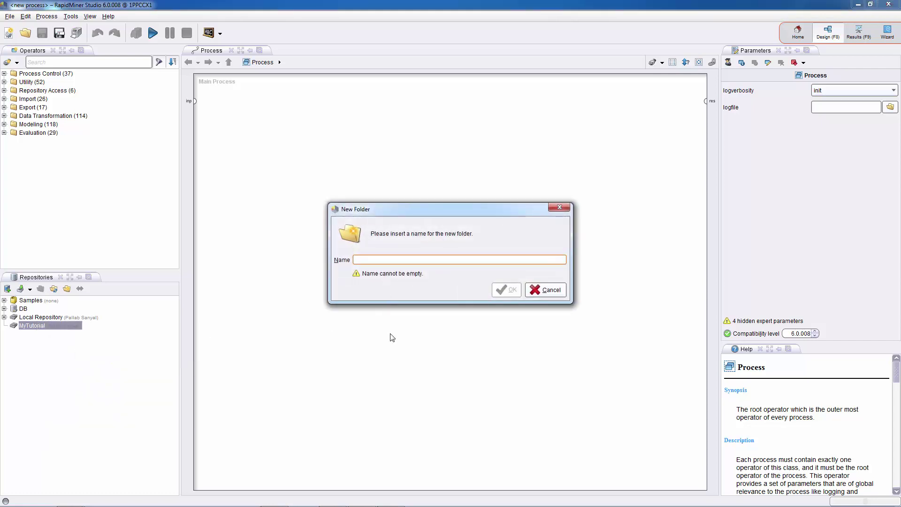
text(Data)
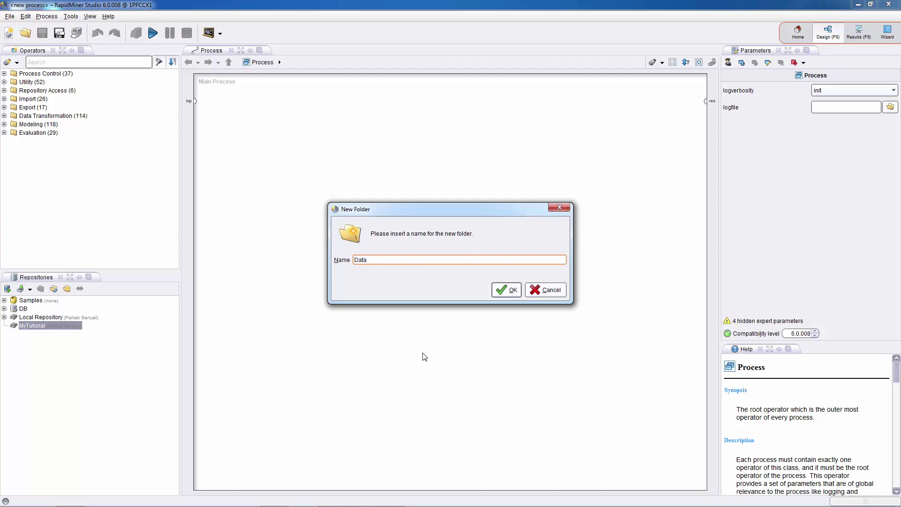
click(506, 289)
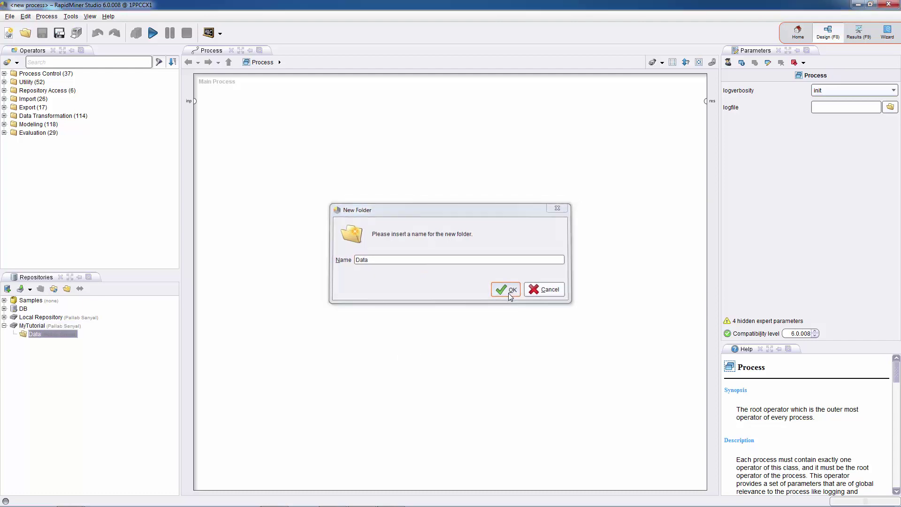
Add a second folder named Processes directly under the MyTutorial repository, and select the repository.
click(32, 325)
right_click(32, 325)
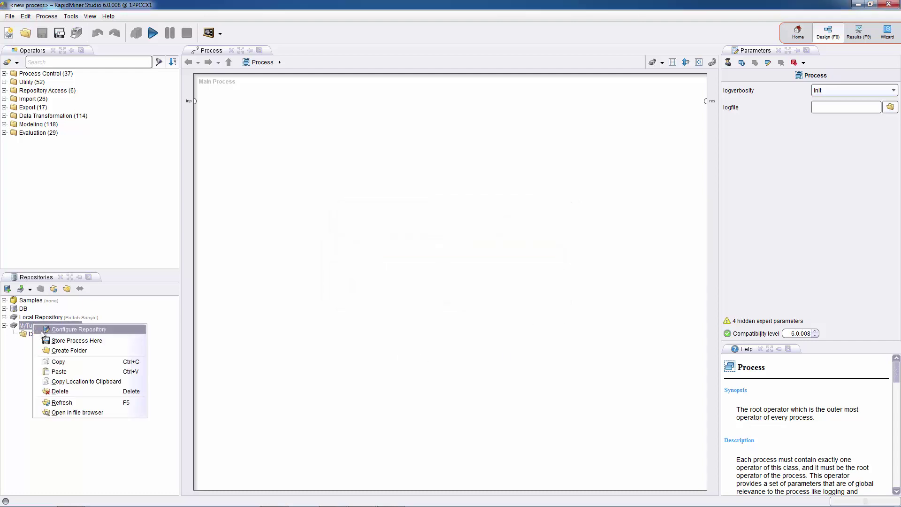
click(63, 350)
text(Processes)
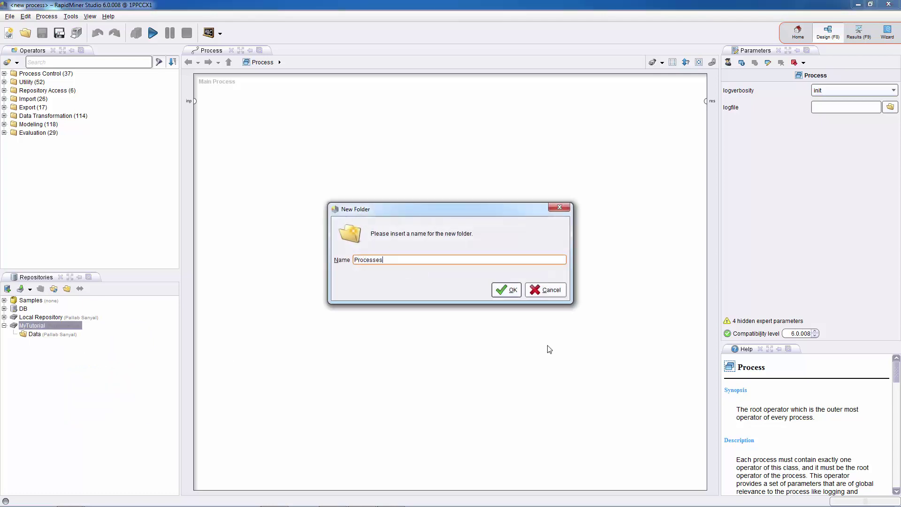
click(509, 290)
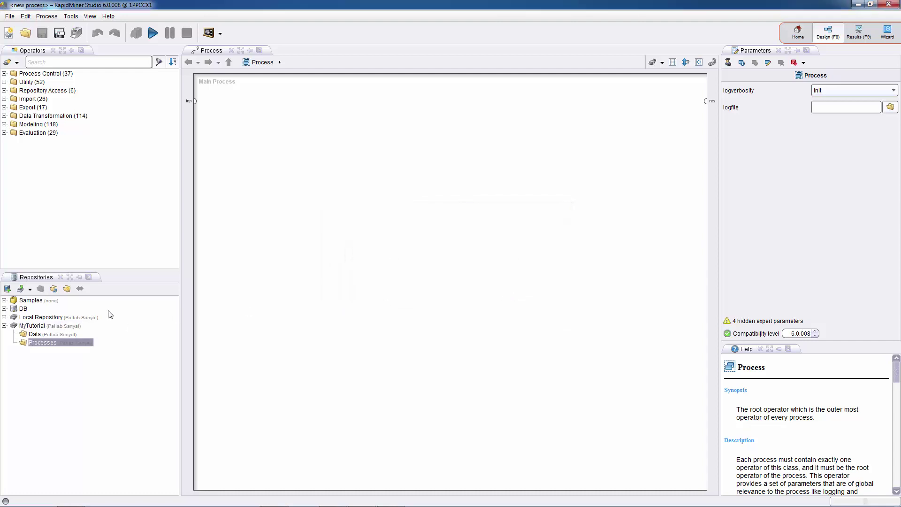
click(37, 327)
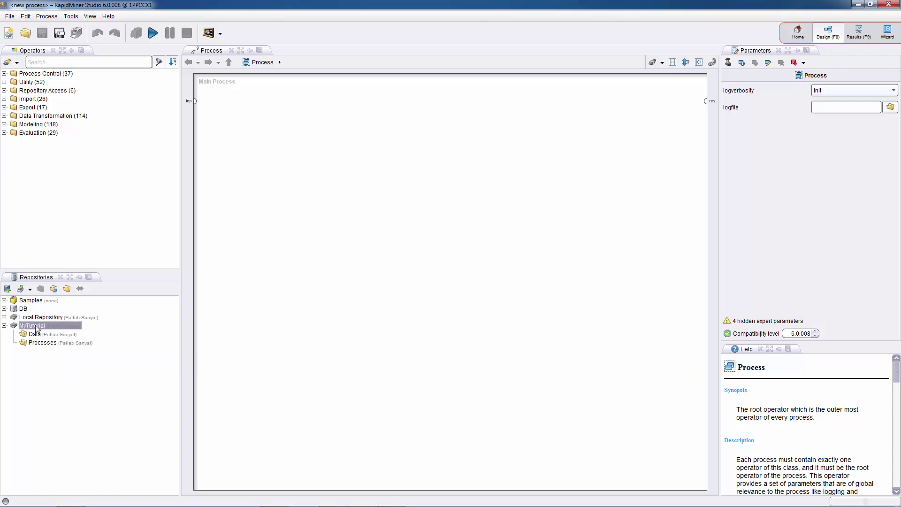
Start an Excel sheet import and choose ToyotaCorolla.xls from the MyTutorial folder on the Data (I:) drive as the source file.
click(30, 291)
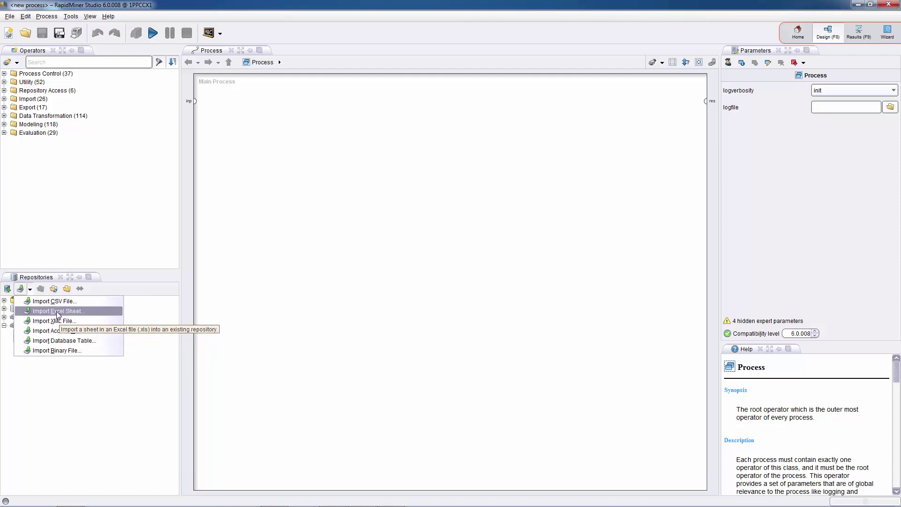
click(57, 311)
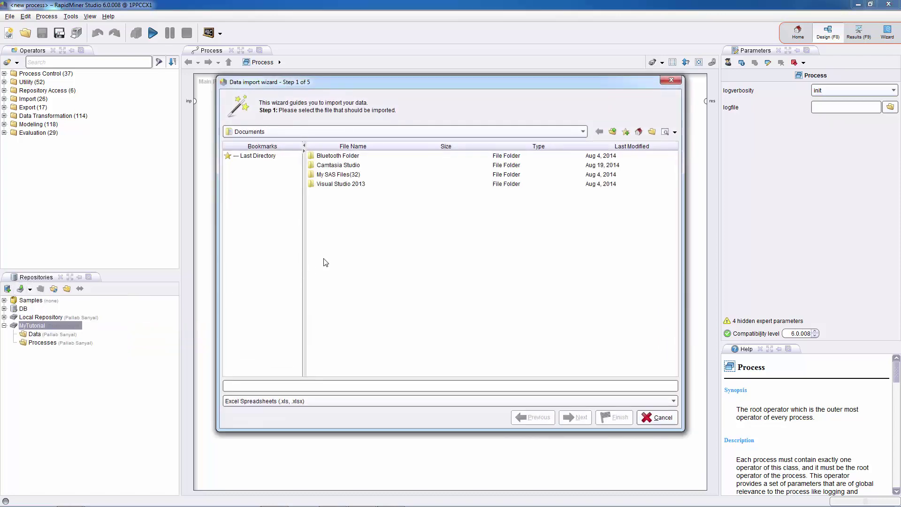
click(612, 131)
click(612, 132)
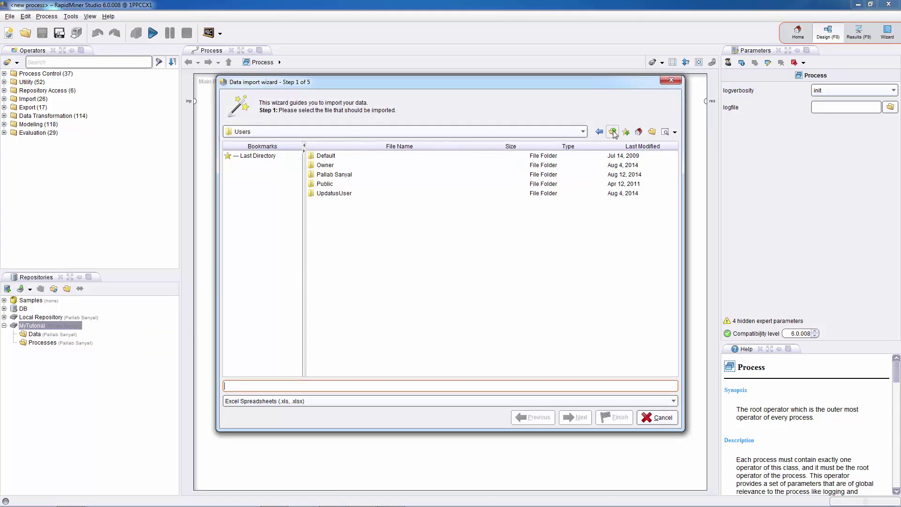
click(613, 132)
click(613, 132)
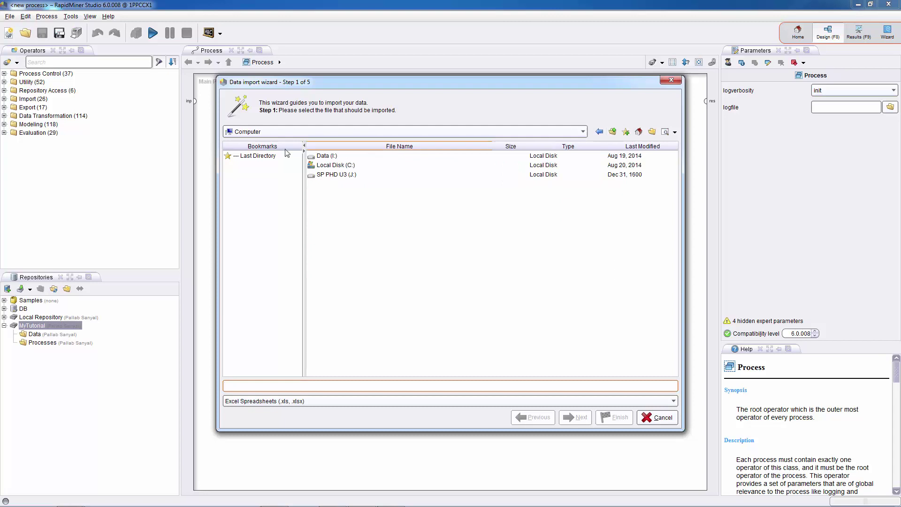
double_click(319, 158)
double_click(324, 158)
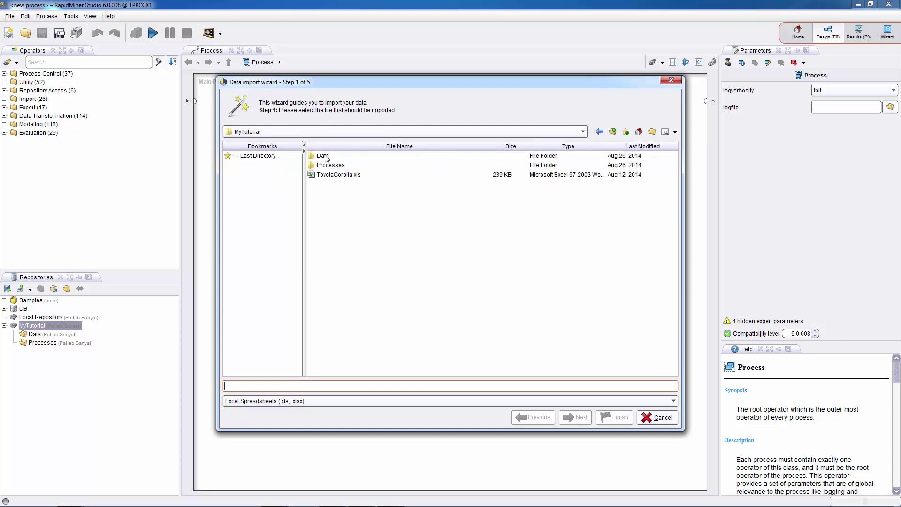
click(328, 175)
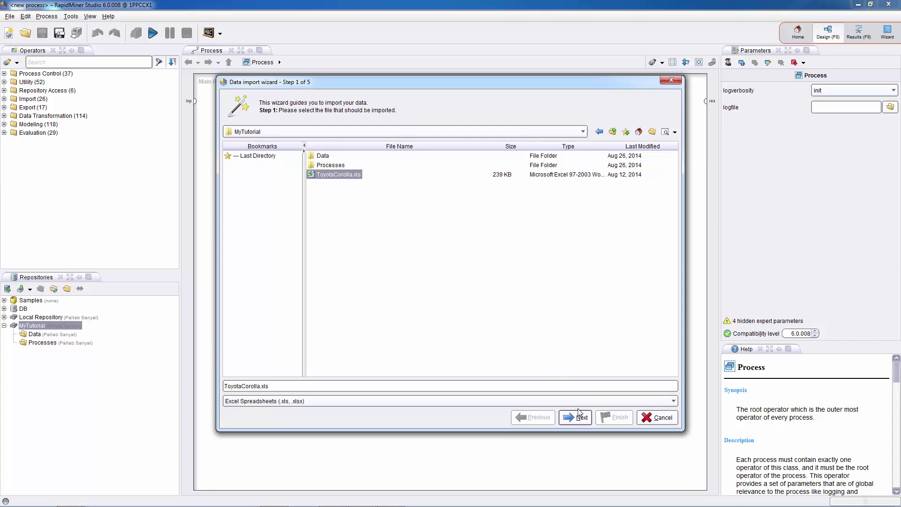
click(578, 422)
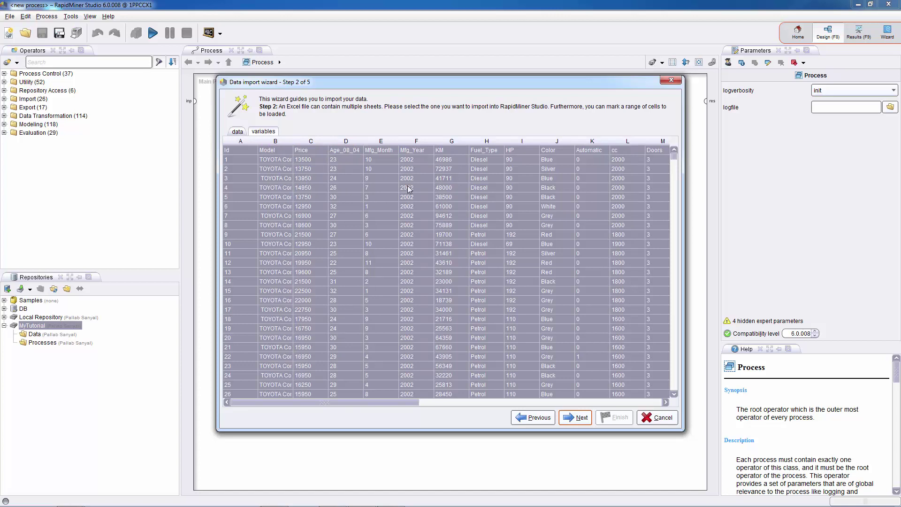
Check the variables sheet, then select the data sheet for import and accept the first row as the attribute names.
click(263, 133)
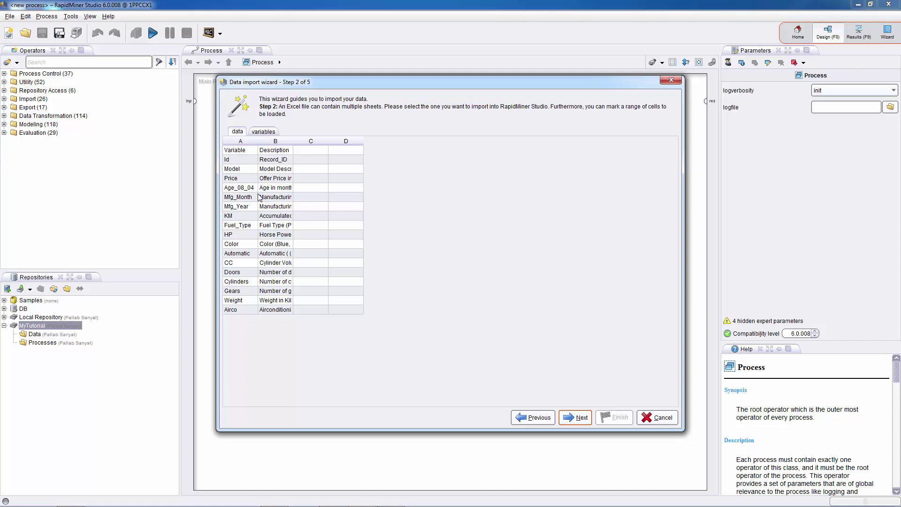
drag(257, 142, 278, 141)
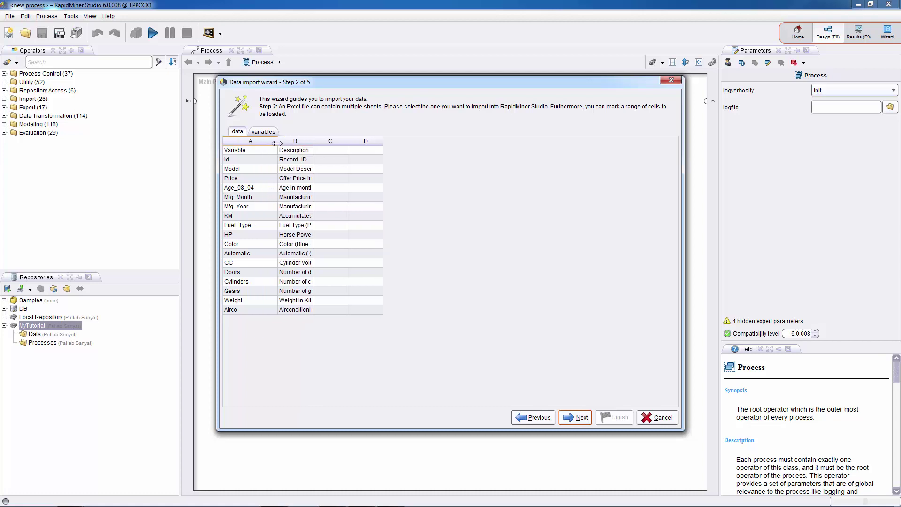
click(239, 132)
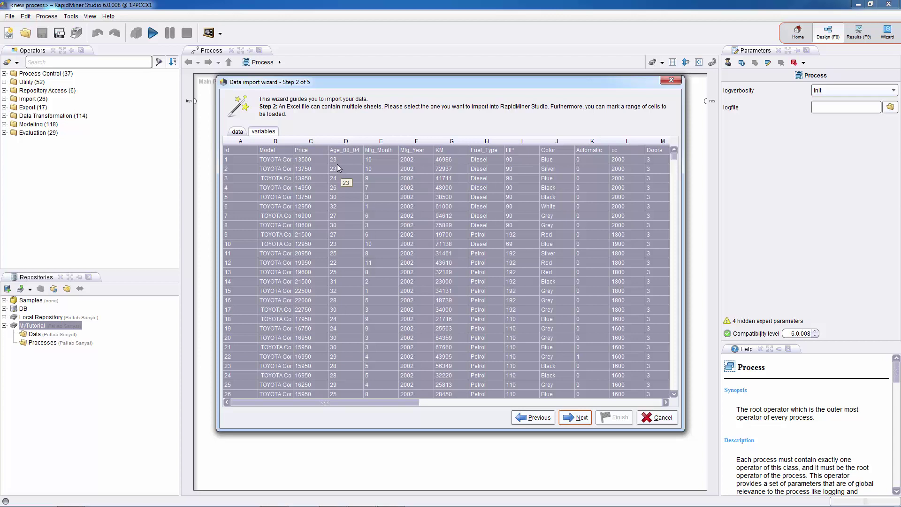
mouse_move(675, 159)
mouse_down()
mouse_move(675, 392)
mouse_move(676, 154)
mouse_up()
click(578, 419)
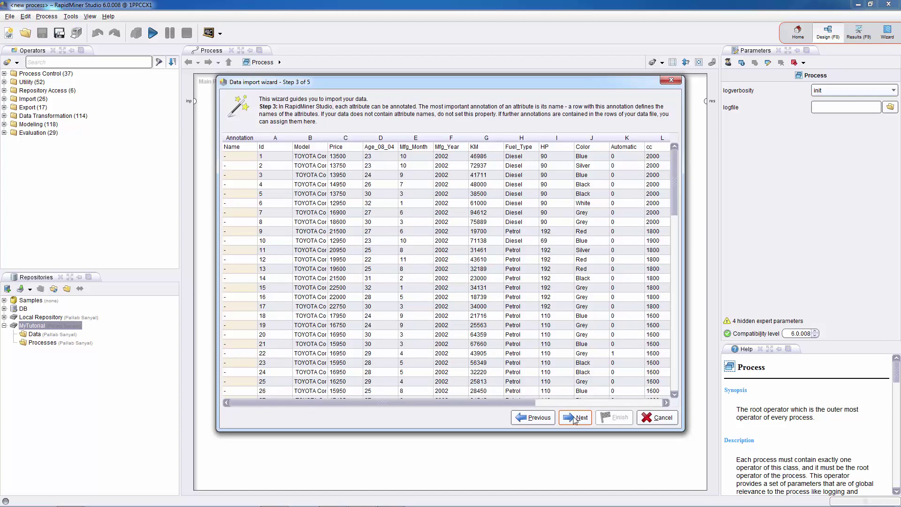
click(581, 419)
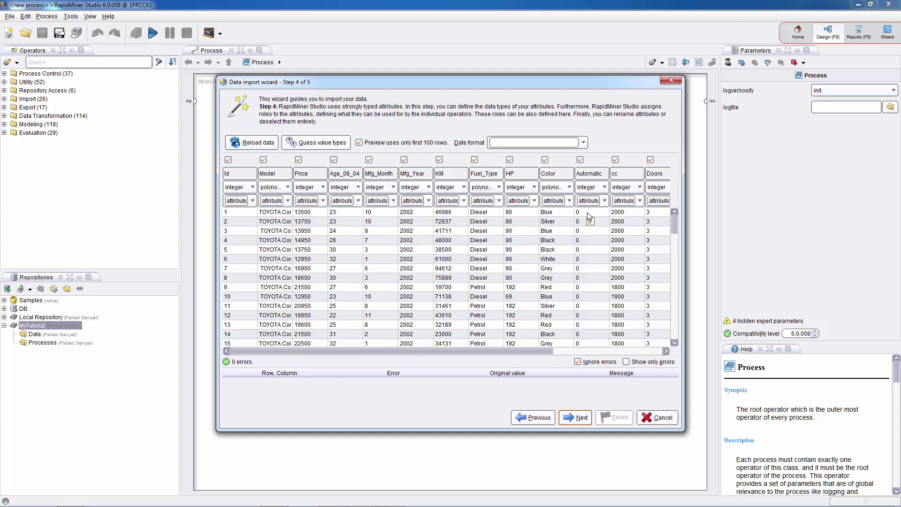
Set the Automatic attribute's data type to binominal, keep the Id column included, and proceed to the storage location.
scroll(589, 276, down, 5)
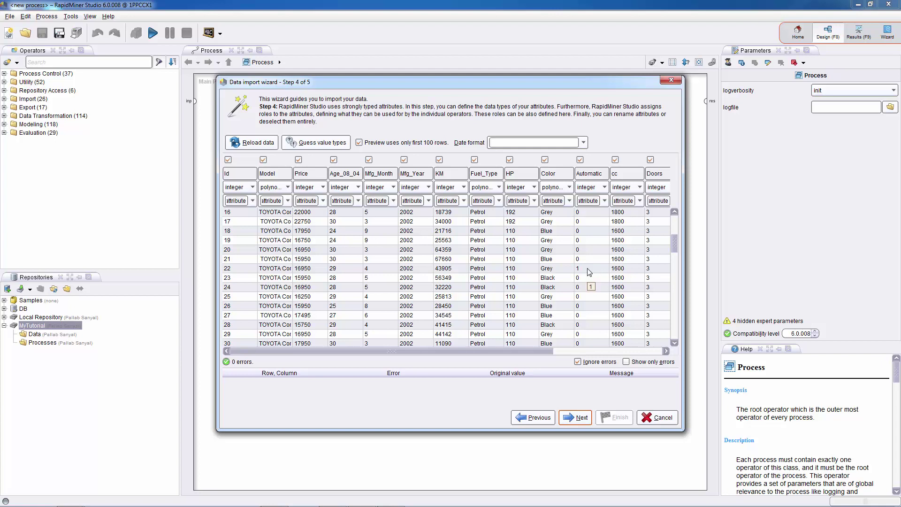
scroll(599, 228, up, 5)
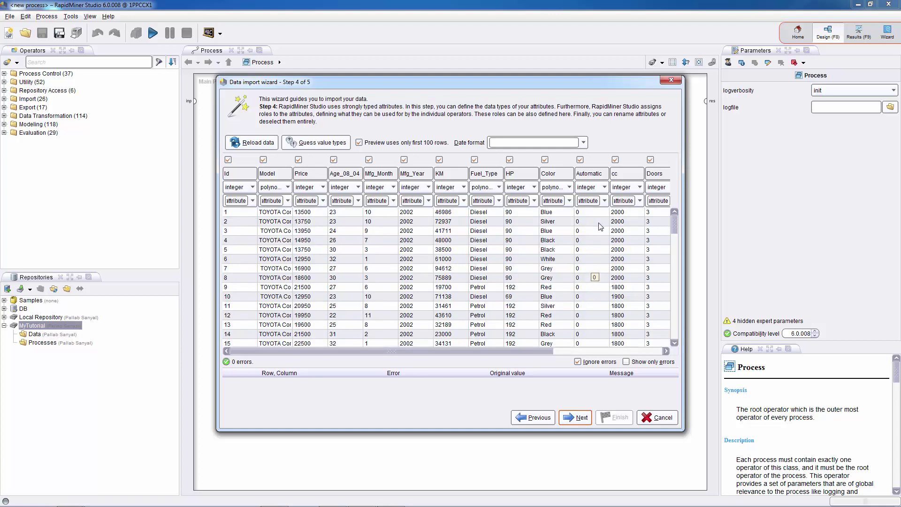
click(605, 188)
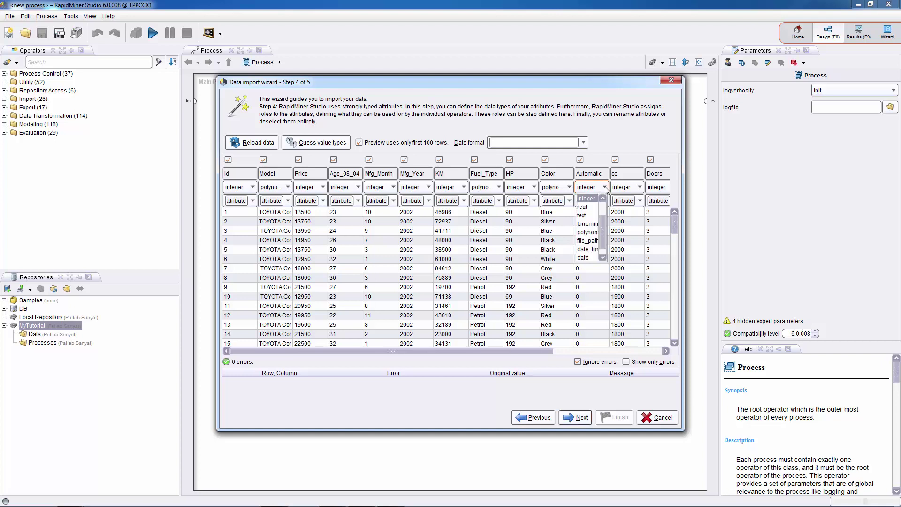
click(589, 225)
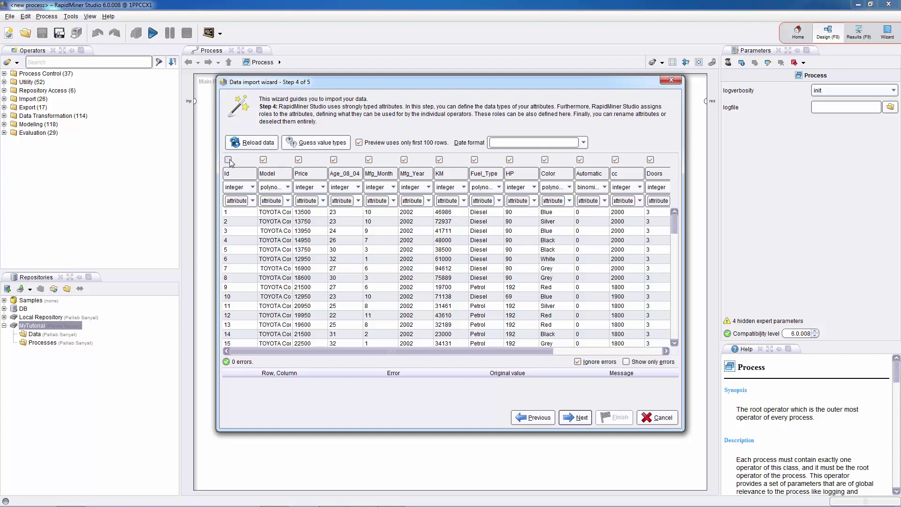
click(229, 160)
click(580, 419)
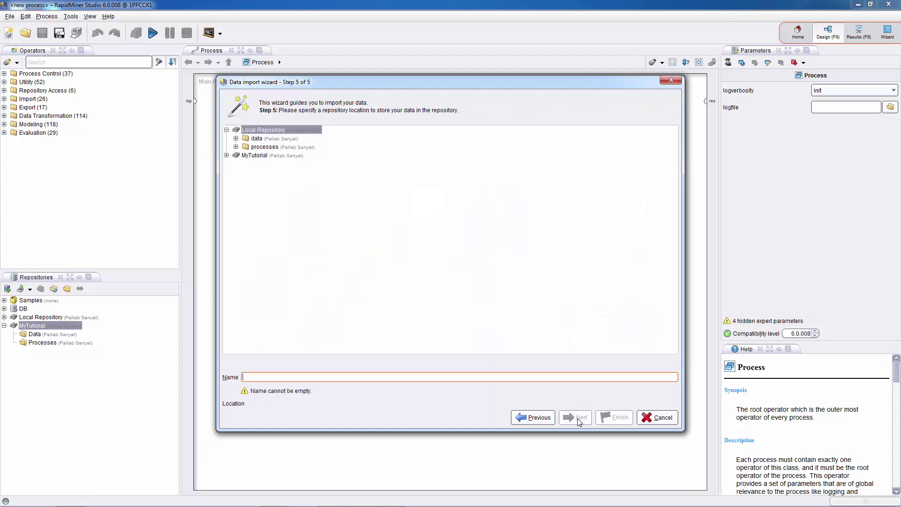
Store the imported data in the MyTutorial repository's Data folder under the name ToyotaCorolla and finish the import.
click(226, 155)
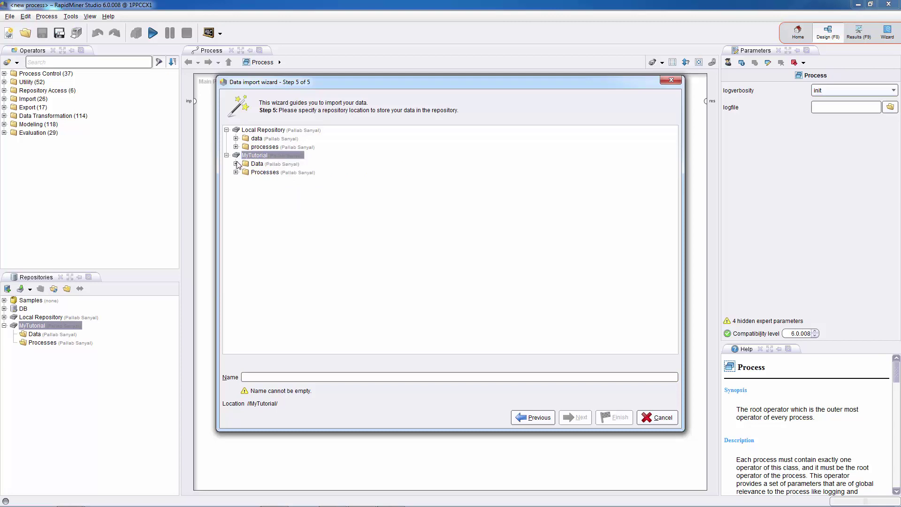
click(259, 165)
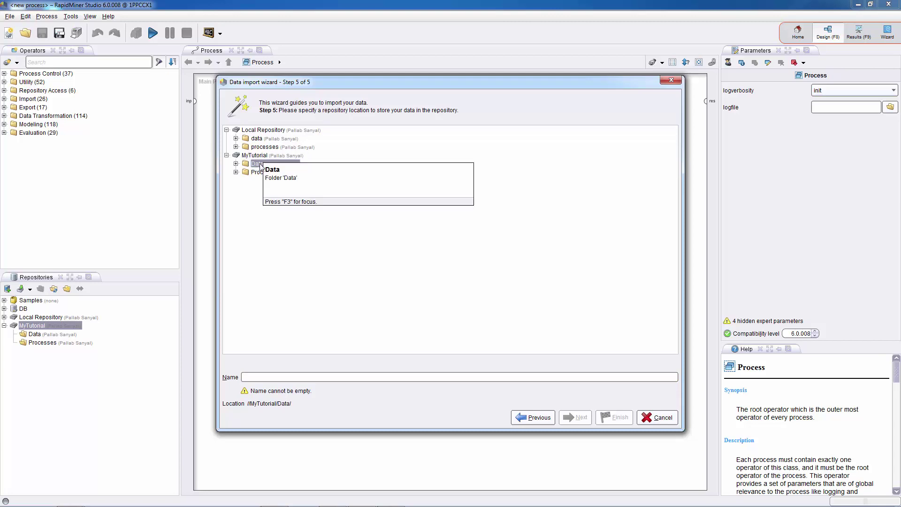
click(258, 376)
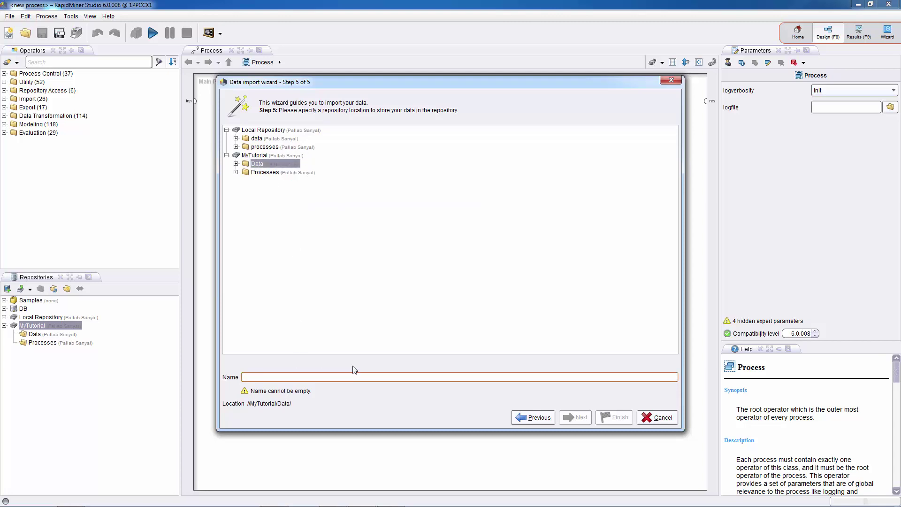
text(Toyota)
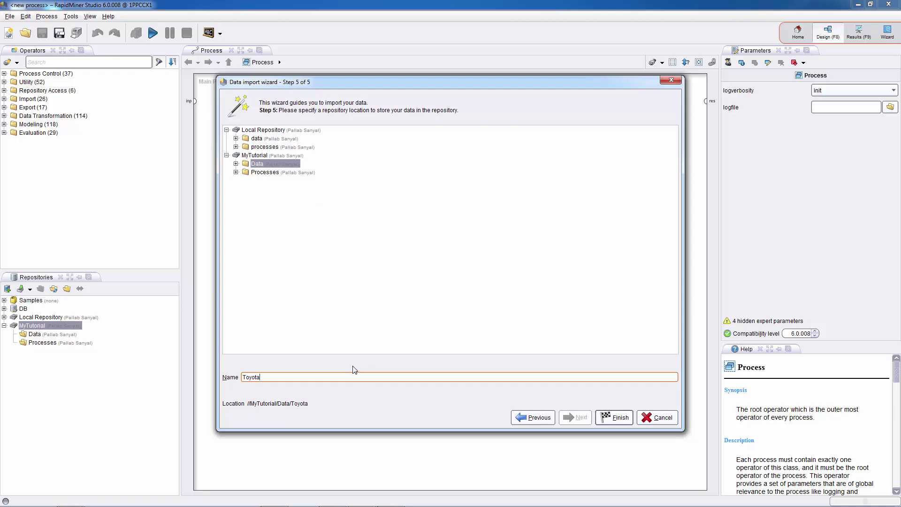
text(Corolla)
click(618, 418)
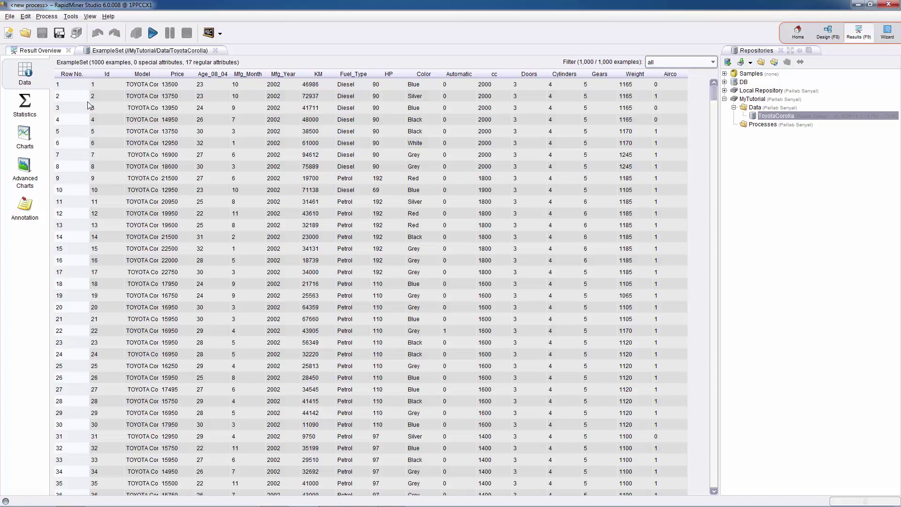
Review the ToyotaCorolla attribute statistics and plot a scatter chart with Price on the x-axis and Age_08_04 on the y-axis.
click(26, 107)
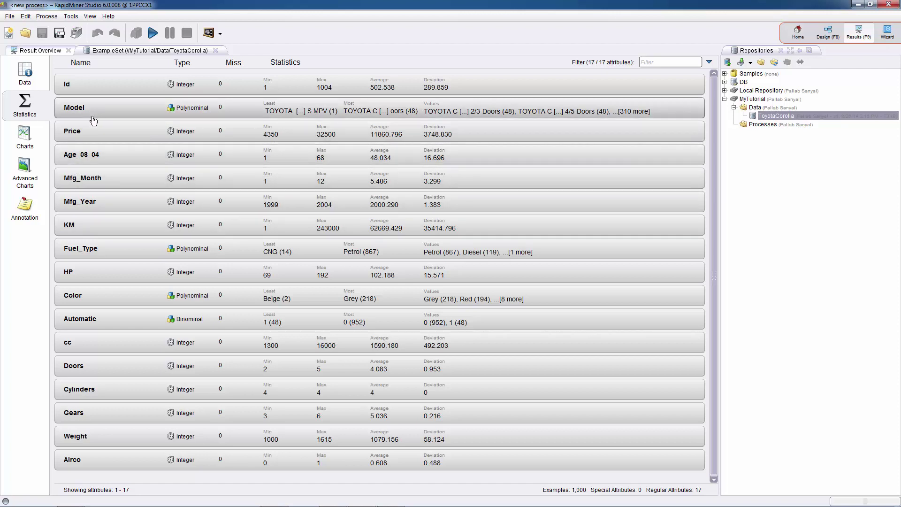
click(26, 137)
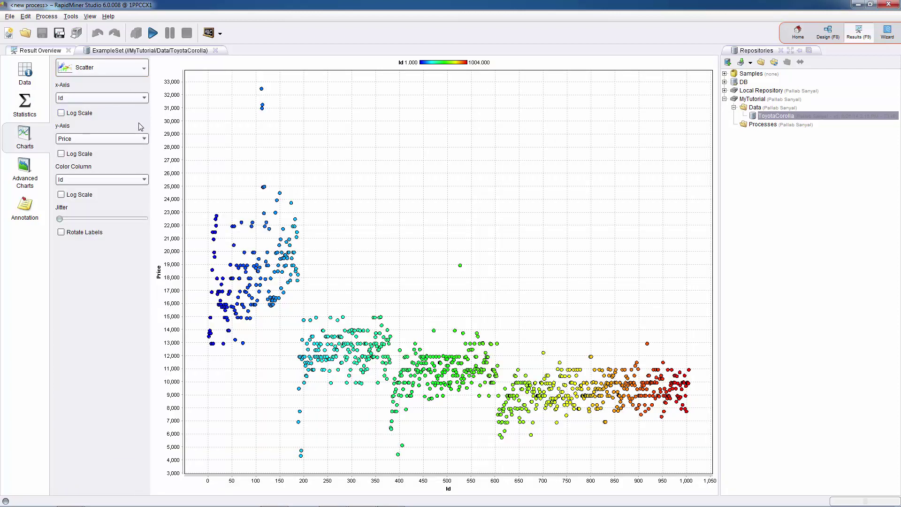
click(145, 98)
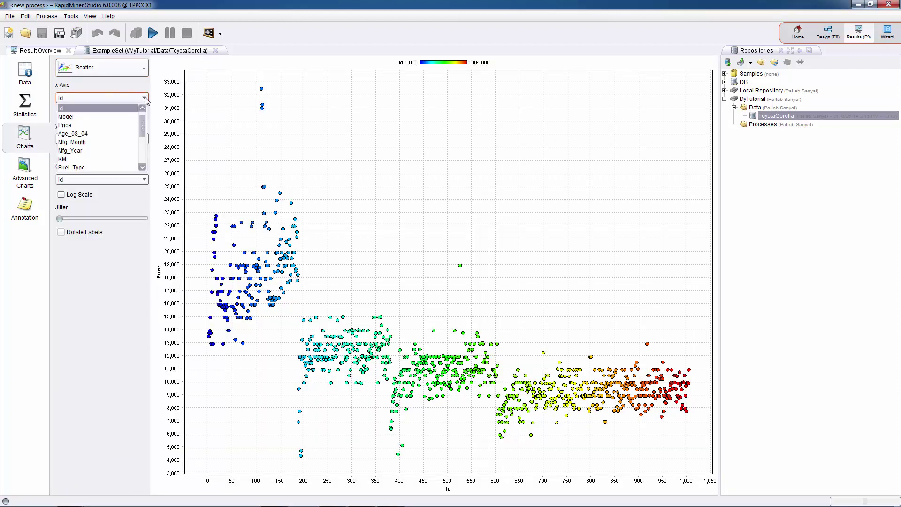
click(94, 125)
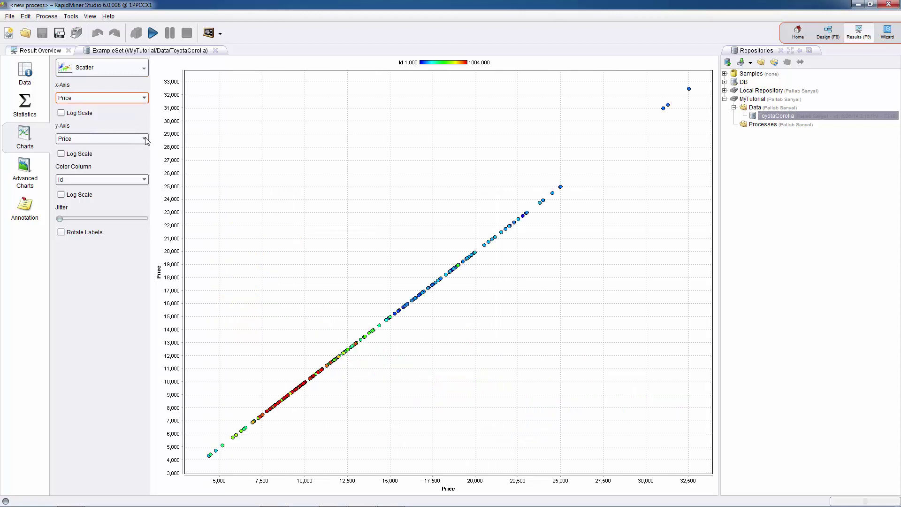
click(144, 138)
click(97, 157)
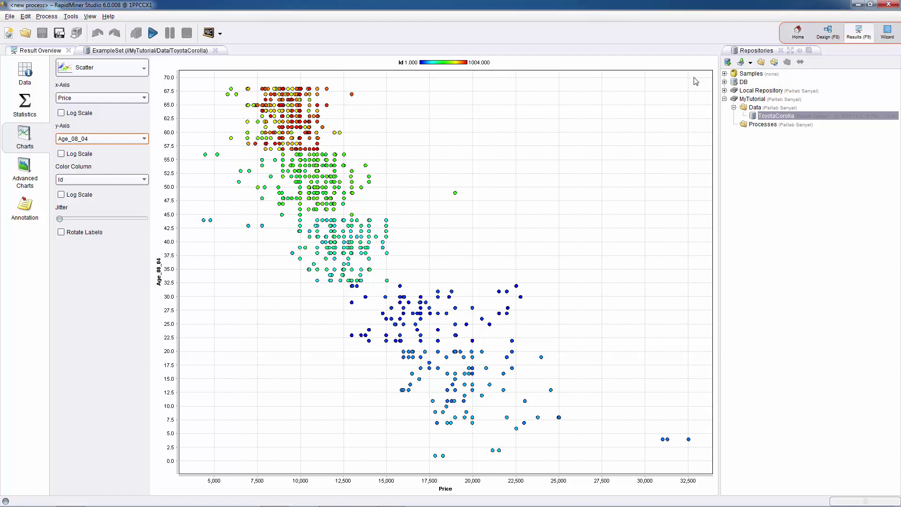
Return to the process design and place the ToyotaCorolla data set in the main process as a Retrieve operator.
click(829, 34)
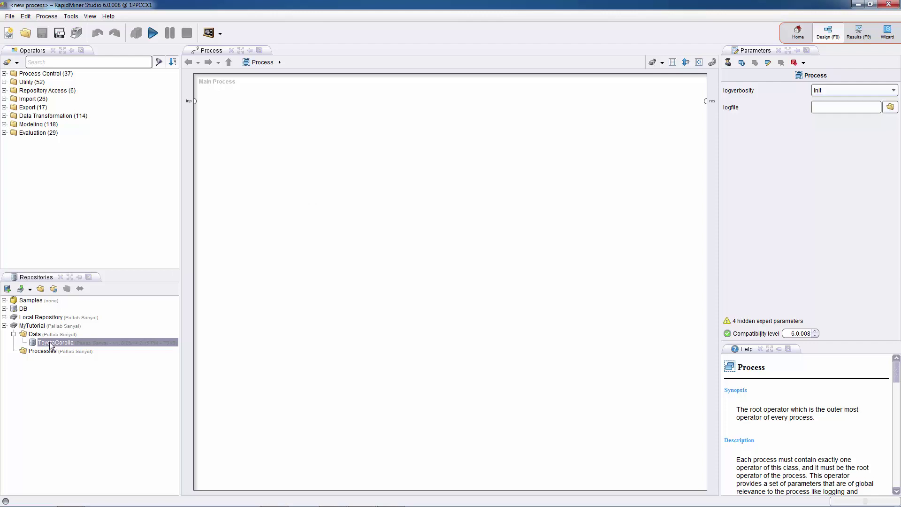
drag(50, 346, 235, 164)
mouse_move(260, 104)
mouse_down()
mouse_move(285, 115)
mouse_move(322, 106)
mouse_move(261, 115)
mouse_up()
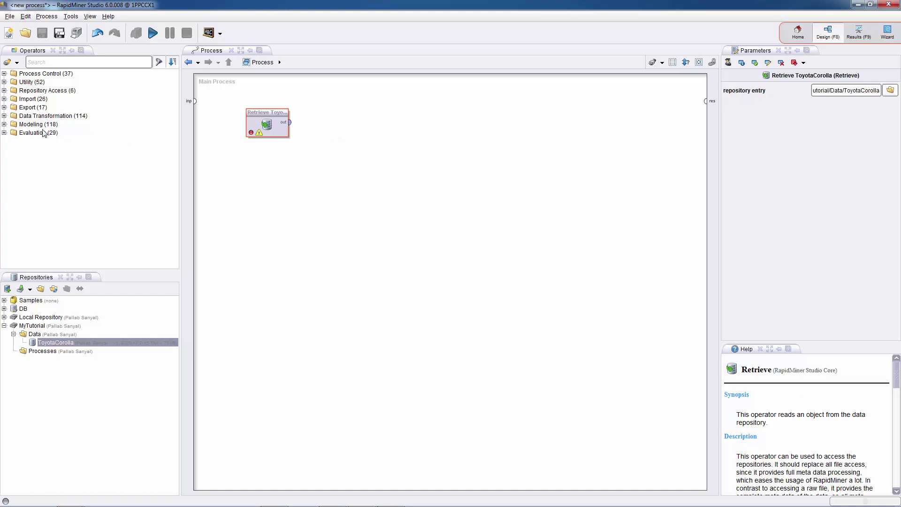
Find the Correlation Matrix operator by searching for "cor" and place it level with Retrieve ToyotaCorolla, fed by that operator's output.
click(4, 116)
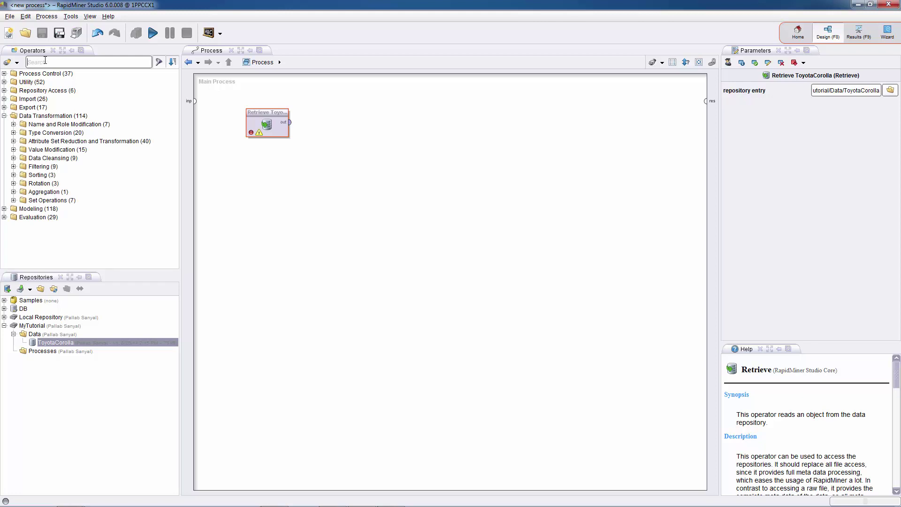
text(cor)
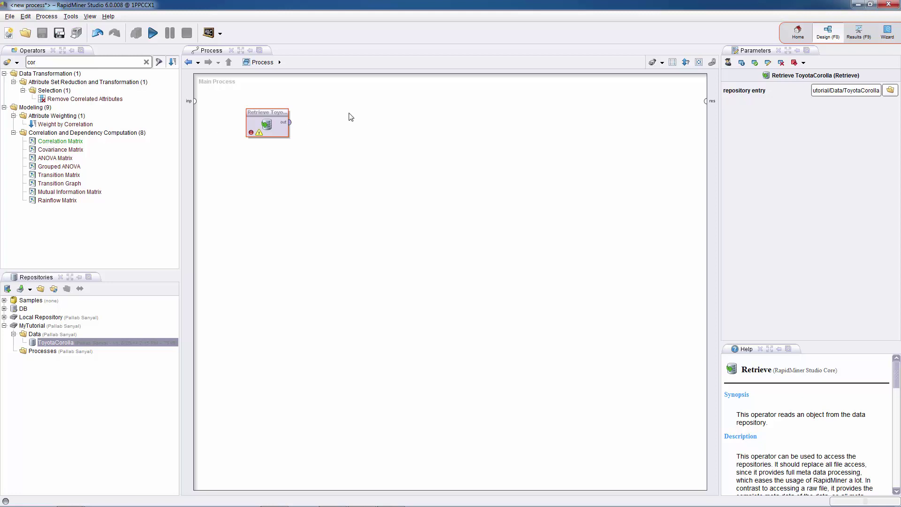
click(54, 142)
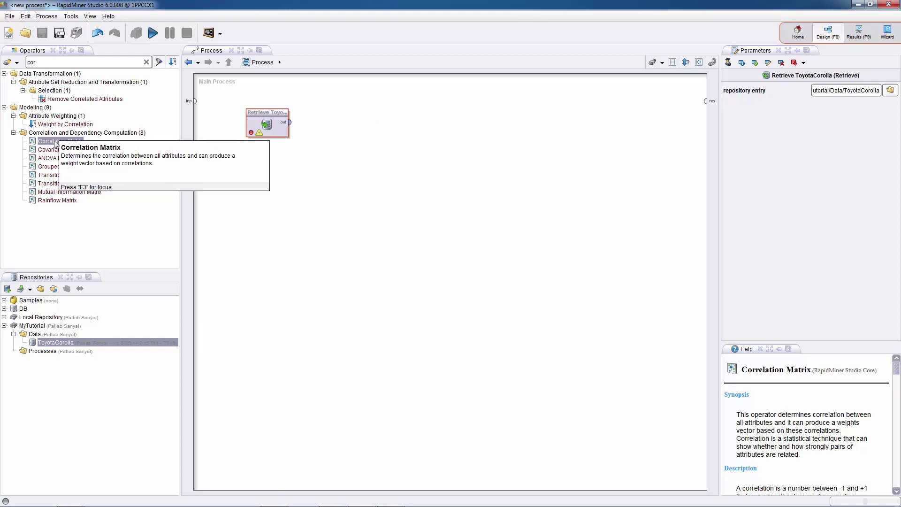
drag(54, 141, 300, 108)
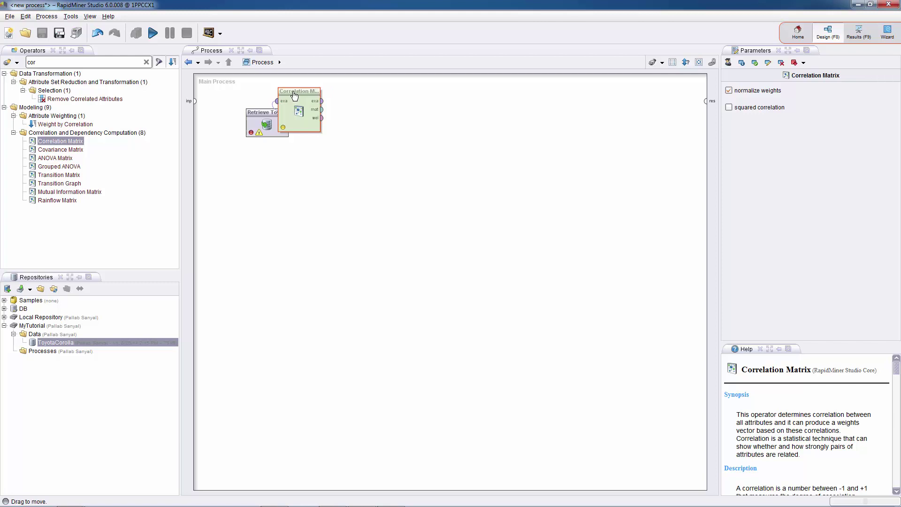
drag(301, 94, 380, 109)
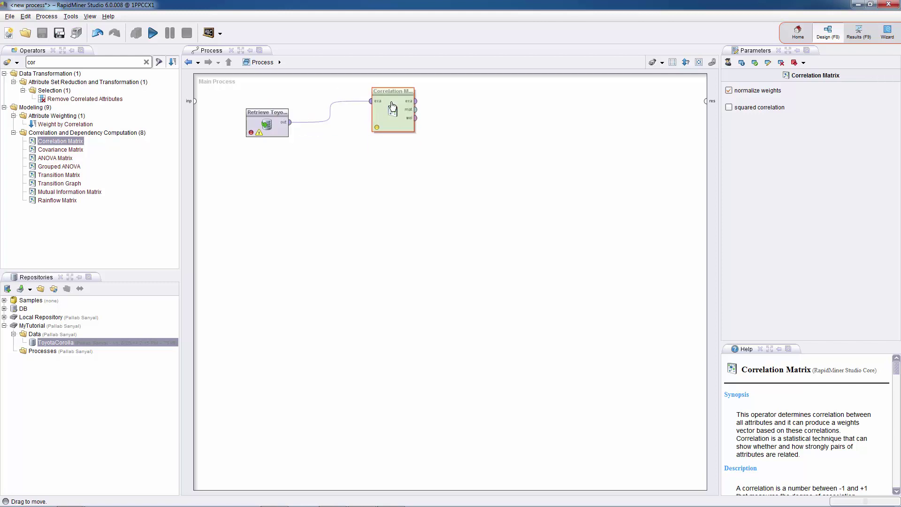
drag(397, 113, 428, 112)
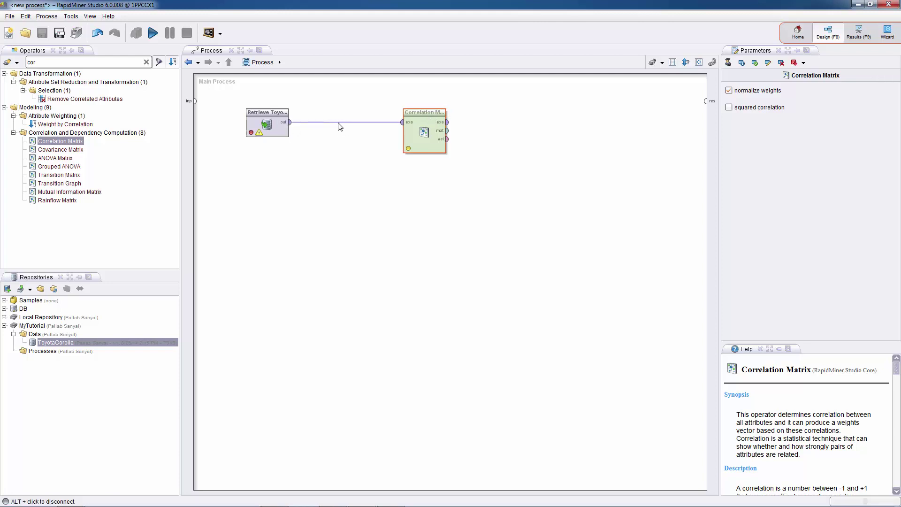
Move the Correlation Matrix operator closer to Retrieve ToyotaCorolla and turn off auto-wiring of input ports for newly added operators.
click(17, 62)
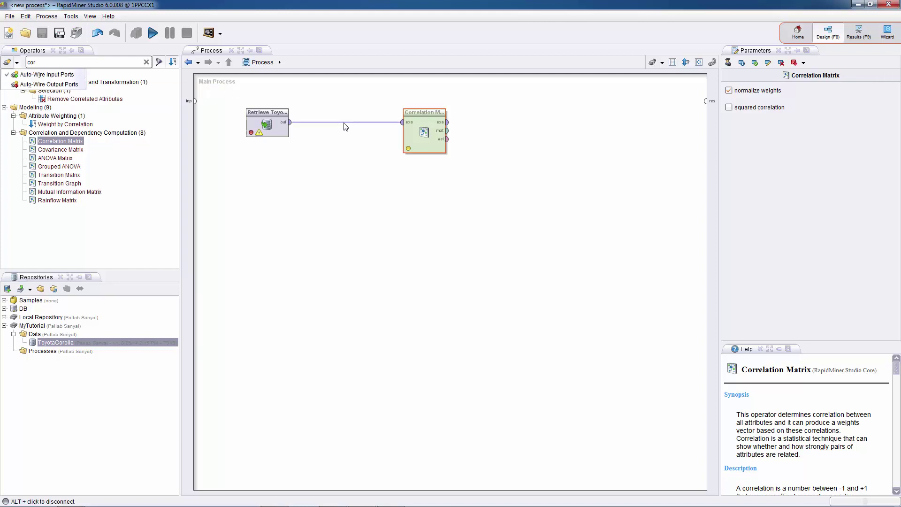
drag(421, 116, 390, 116)
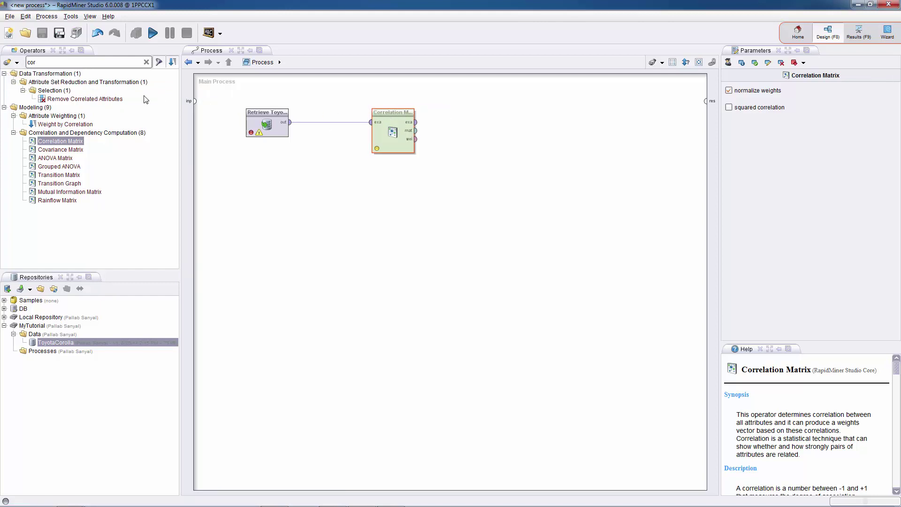
click(16, 63)
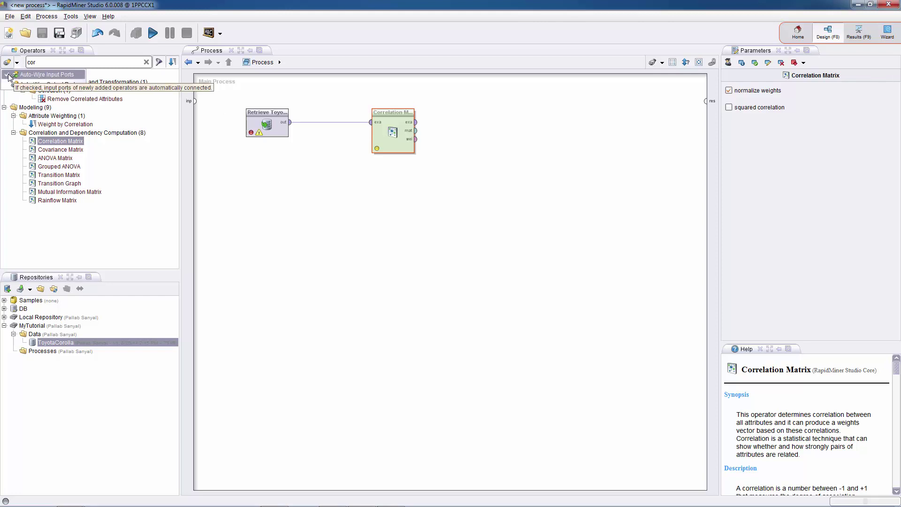
click(16, 75)
click(17, 62)
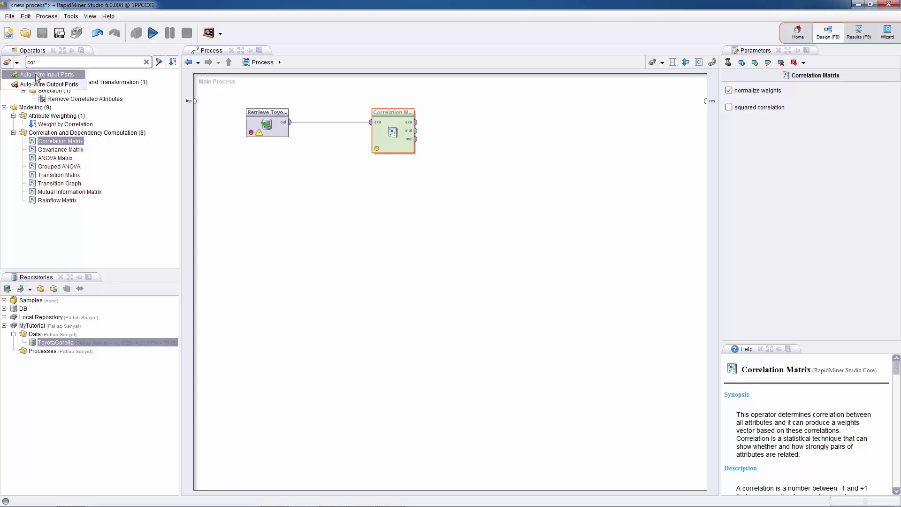
click(36, 75)
click(322, 173)
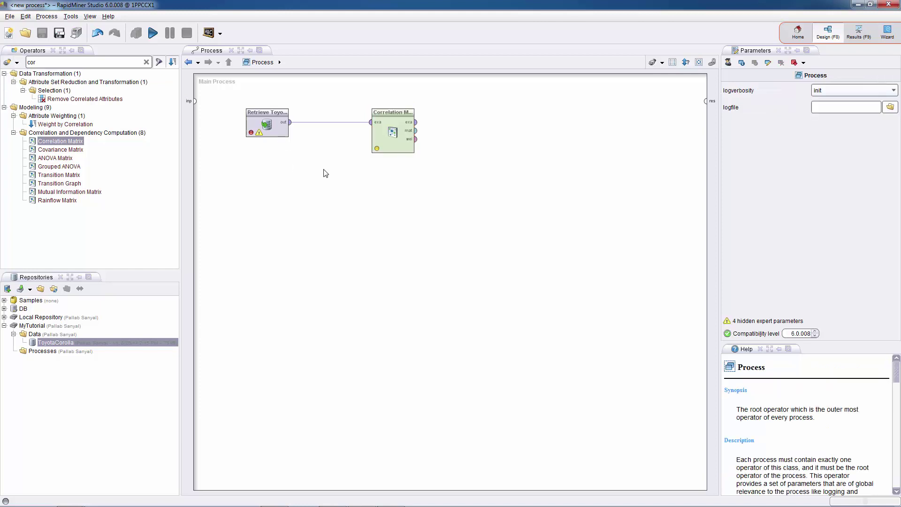
Delete the Correlation Matrix operator and add a fresh, unconnected one level with Retrieve ToyotaCorolla.
click(386, 115)
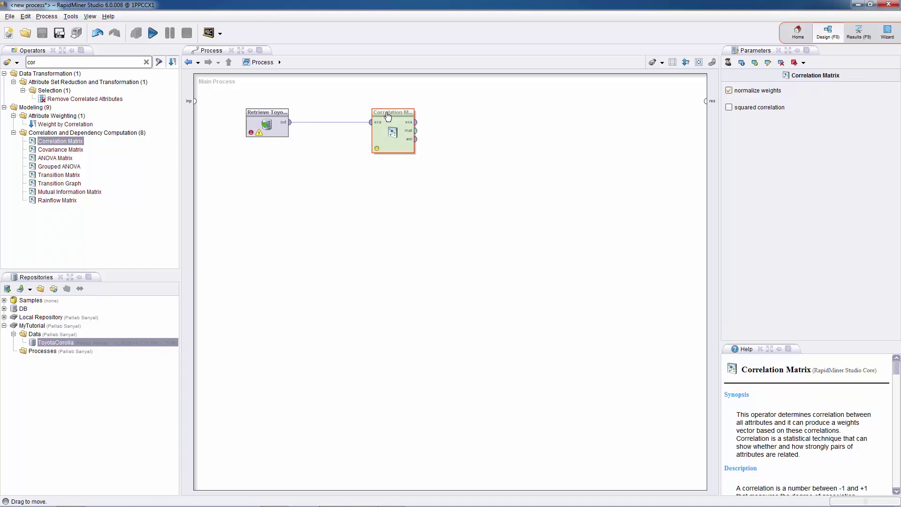
right_click(387, 116)
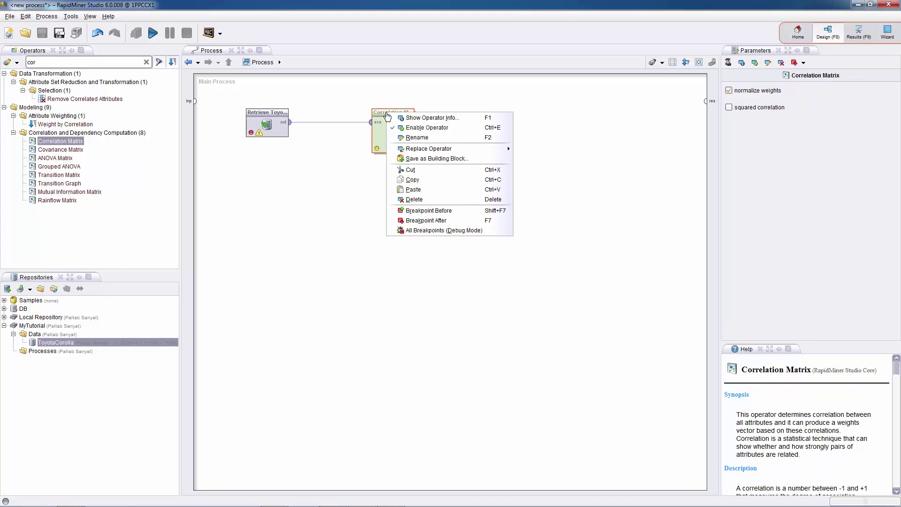
click(412, 200)
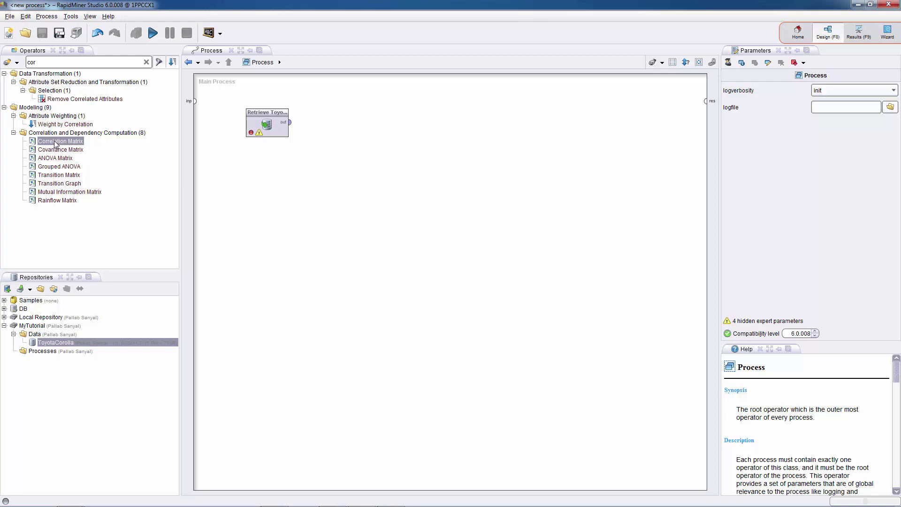
drag(54, 143, 416, 116)
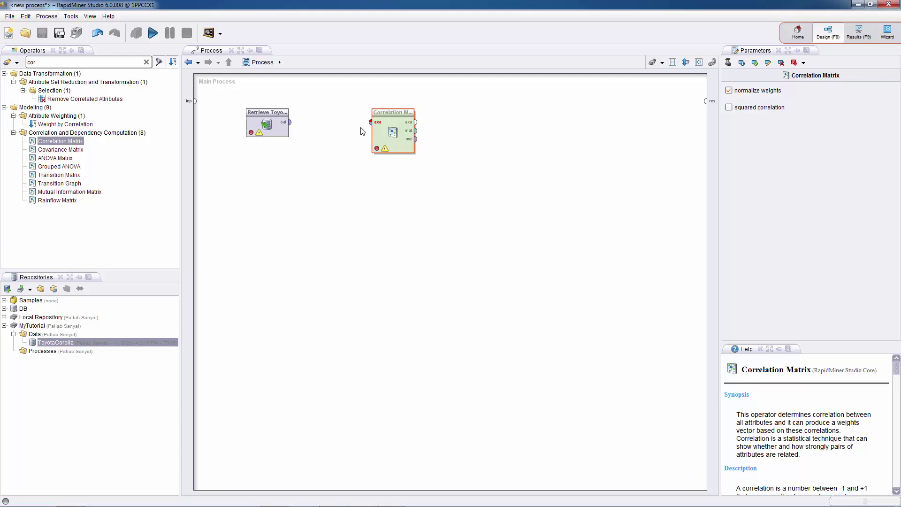
click(17, 63)
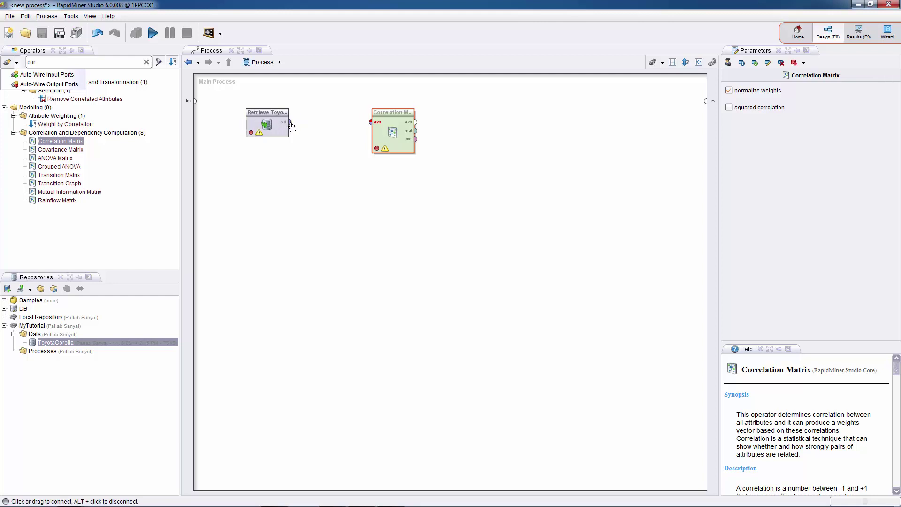
mouse_move(411, 111)
mouse_down()
mouse_move(379, 111)
mouse_move(411, 111)
mouse_up()
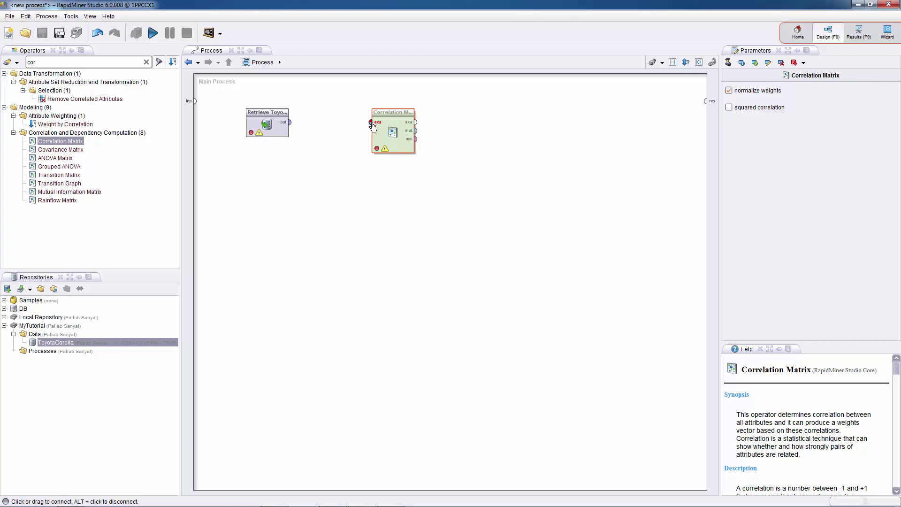
Connect the output port of Retrieve ToyotaCorolla to the example set input of Correlation Matrix.
mouse_move(371, 126)
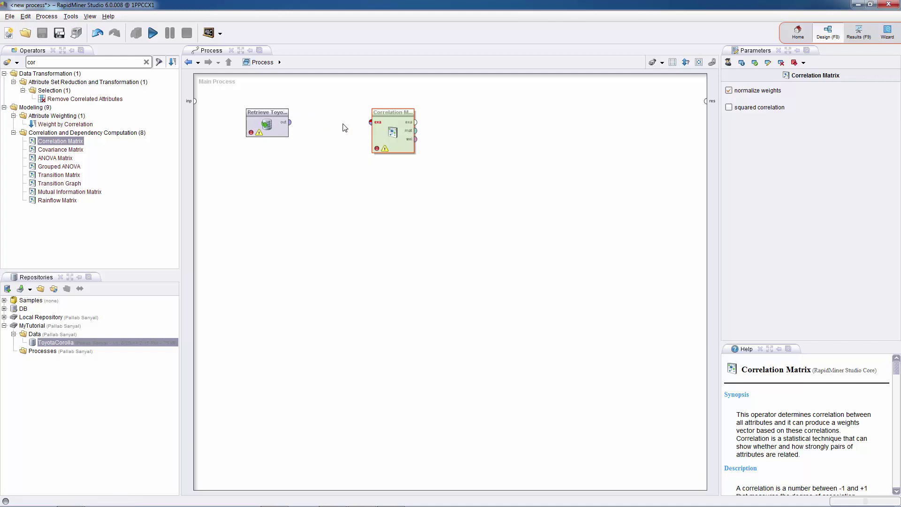
click(291, 126)
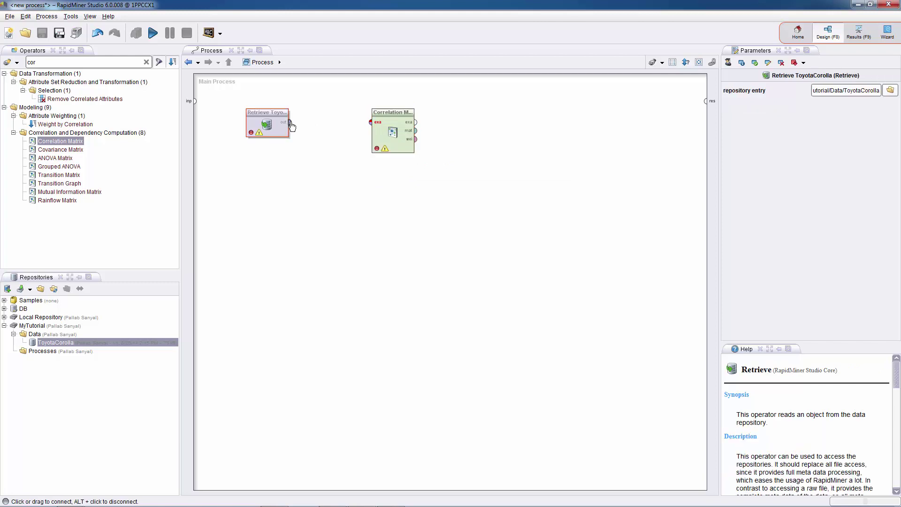
drag(290, 126, 371, 123)
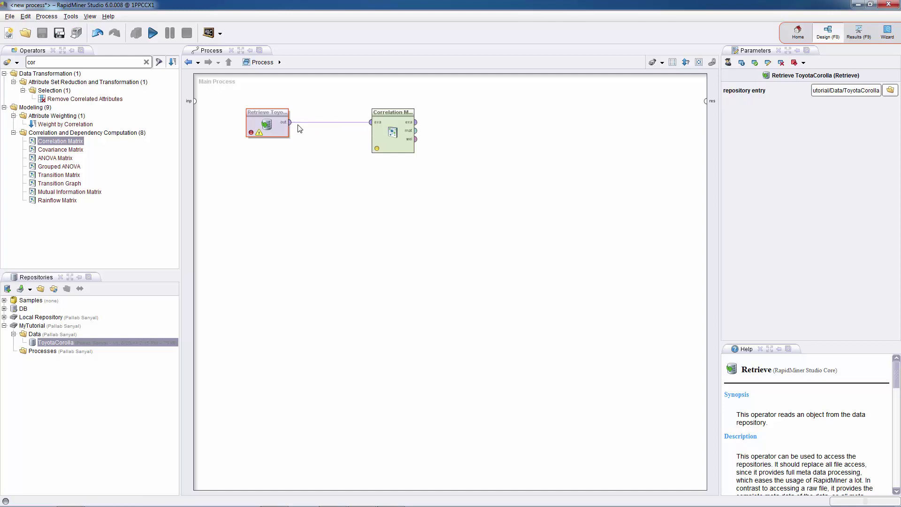
mouse_move(289, 125)
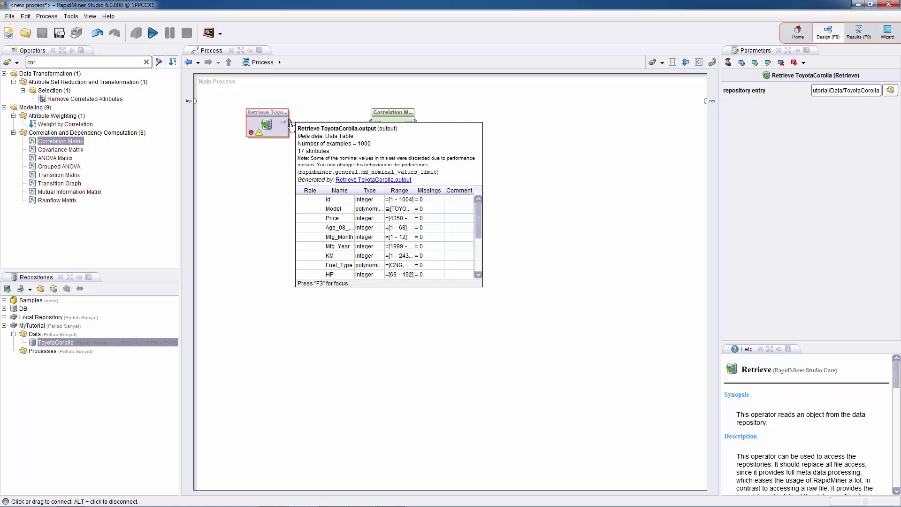
drag(290, 125, 370, 123)
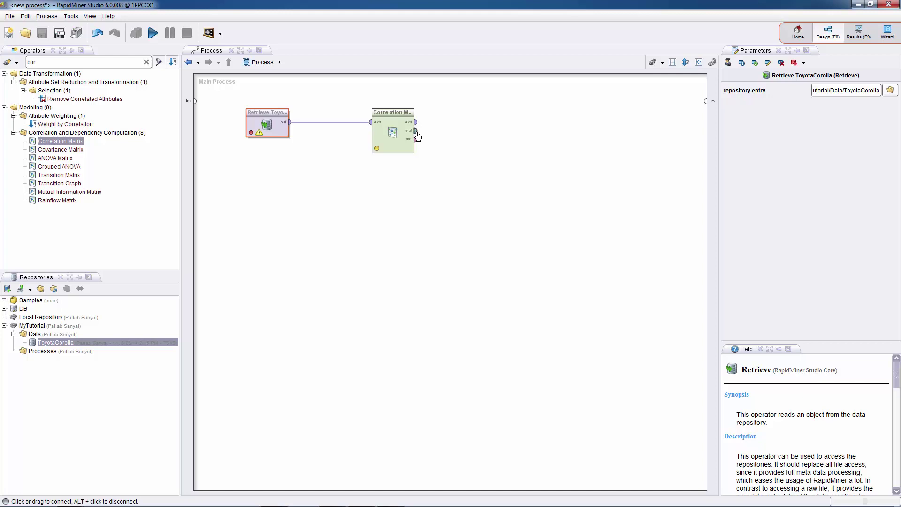
Connect the matrix output of the Correlation Matrix operator to the first result port of the main process.
mouse_move(416, 134)
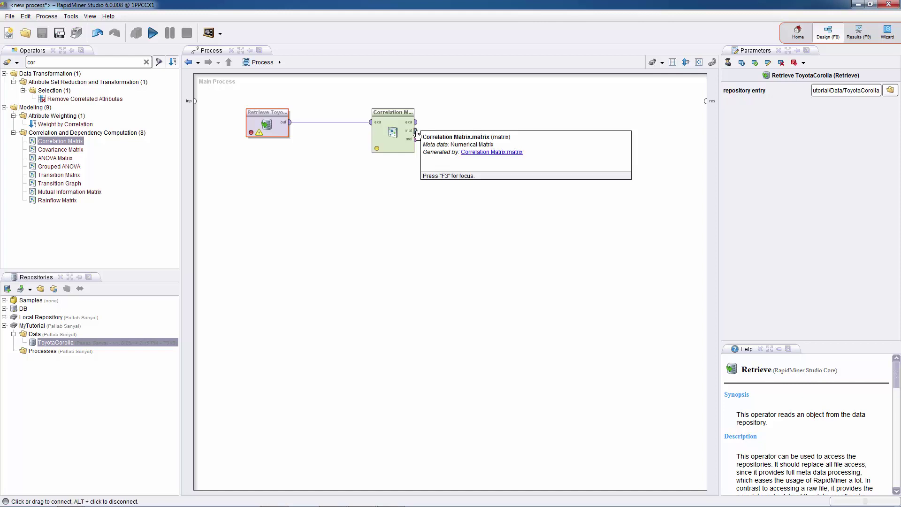
click(417, 135)
drag(417, 134, 431, 134)
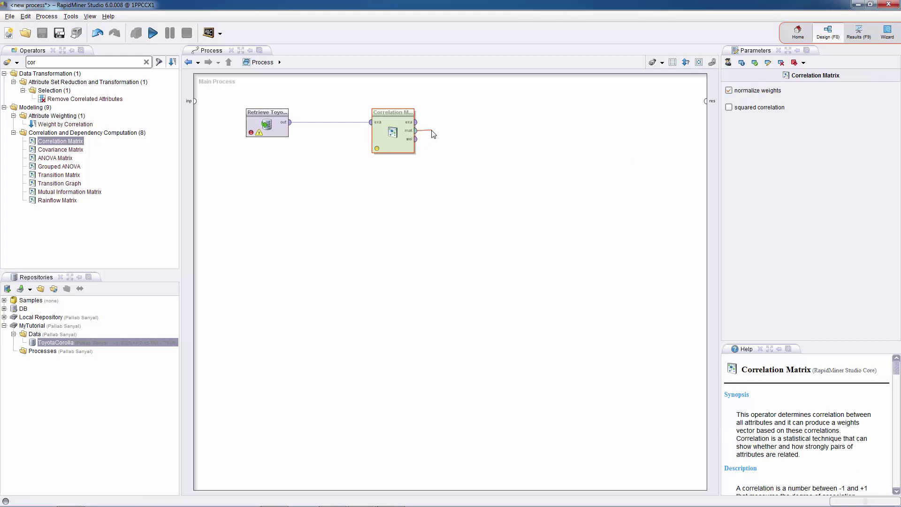
drag(432, 134, 707, 101)
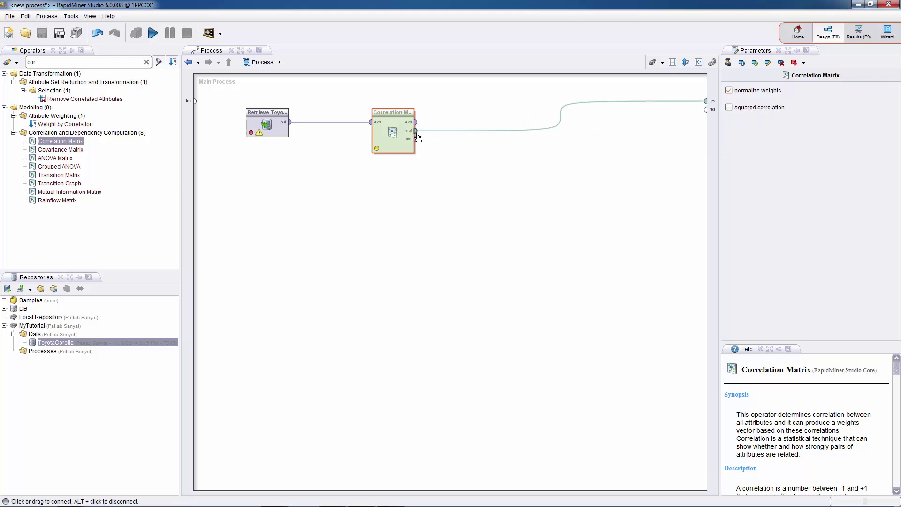
mouse_move(417, 135)
mouse_move(706, 103)
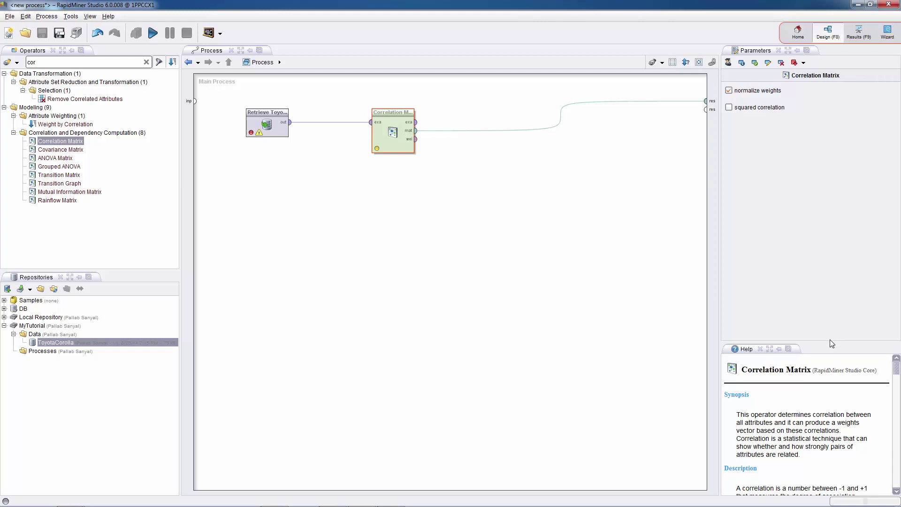
Enlarge the help area and read the Correlation Matrix documentation from the description through its output ports and parameters.
drag(827, 342, 826, 282)
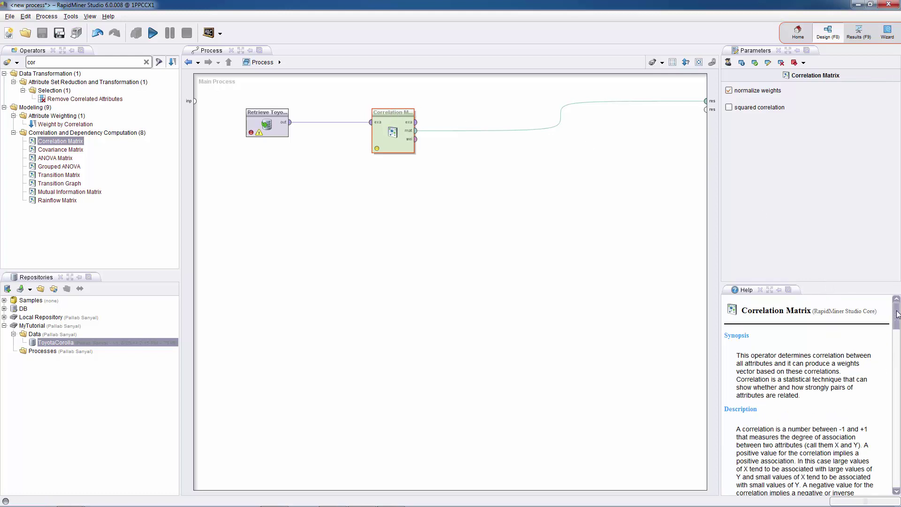
drag(897, 313, 897, 328)
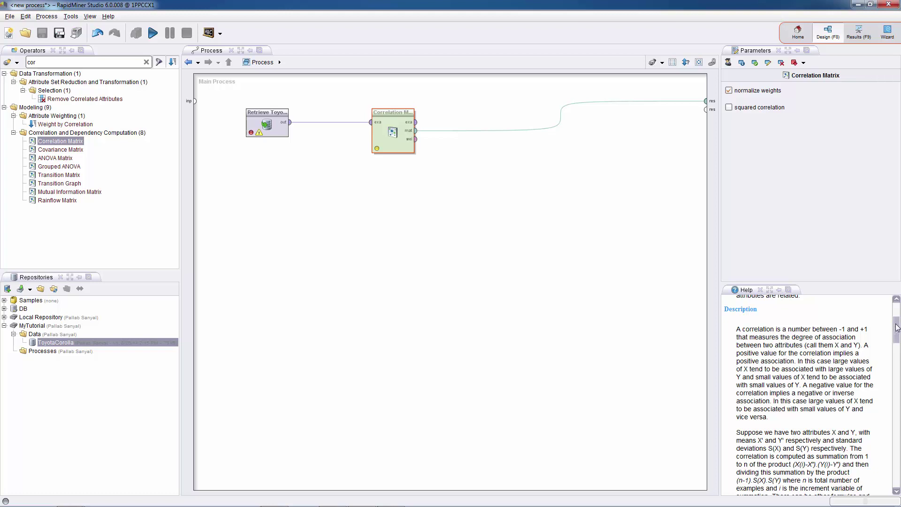
drag(897, 327, 898, 438)
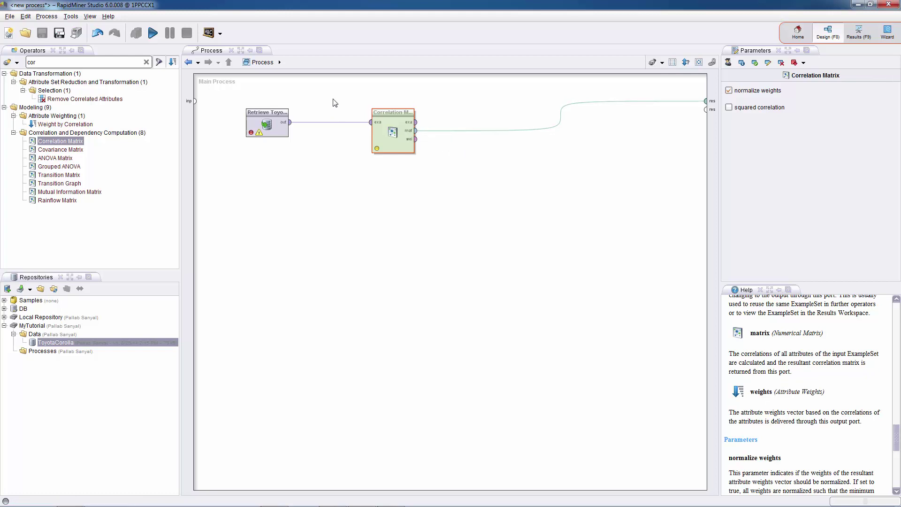
Run the process, examine the resulting correlation matrix of the ToyotaCorolla attributes, and return to the process design.
click(153, 33)
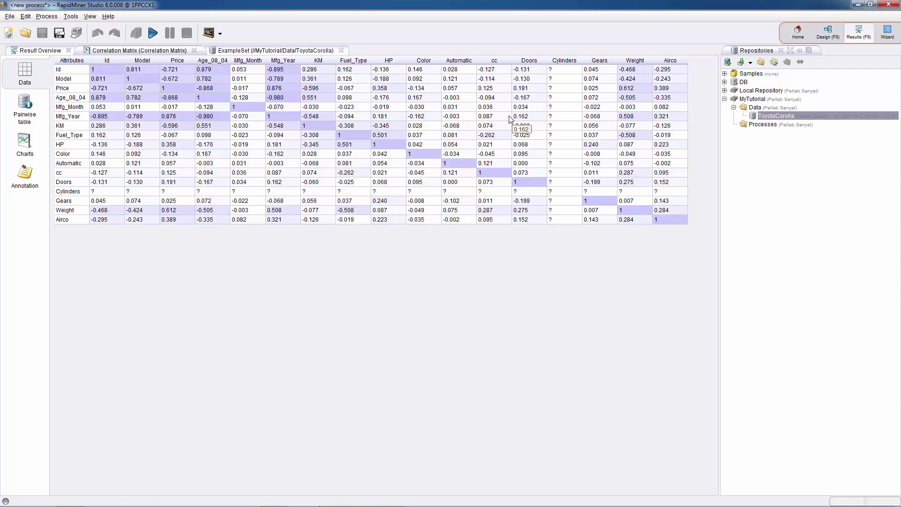
click(829, 36)
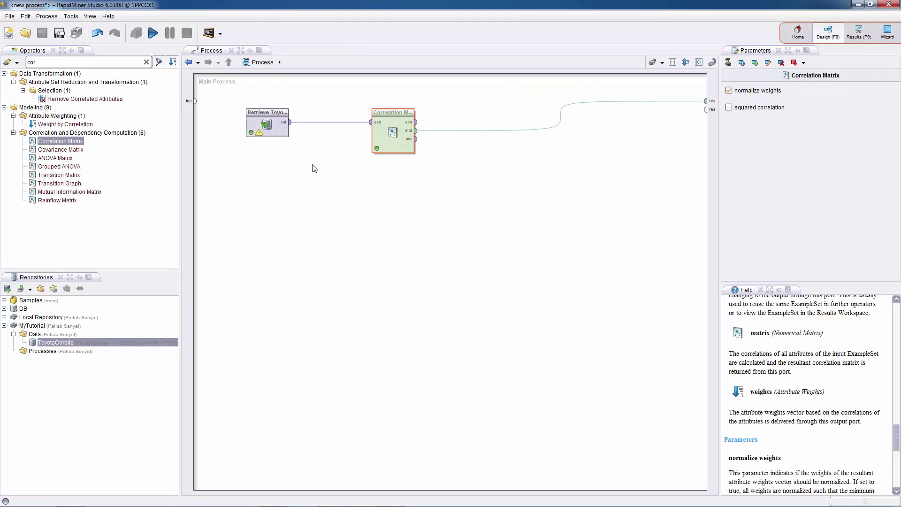
Save the process under the name Correlation in the Processes folder of the MyTutorial repository.
click(46, 18)
mouse_move(10, 17)
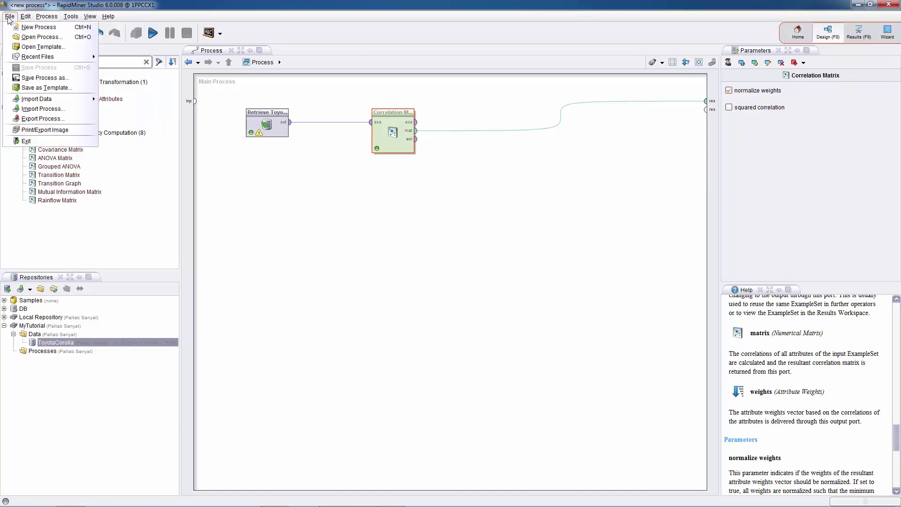
click(39, 79)
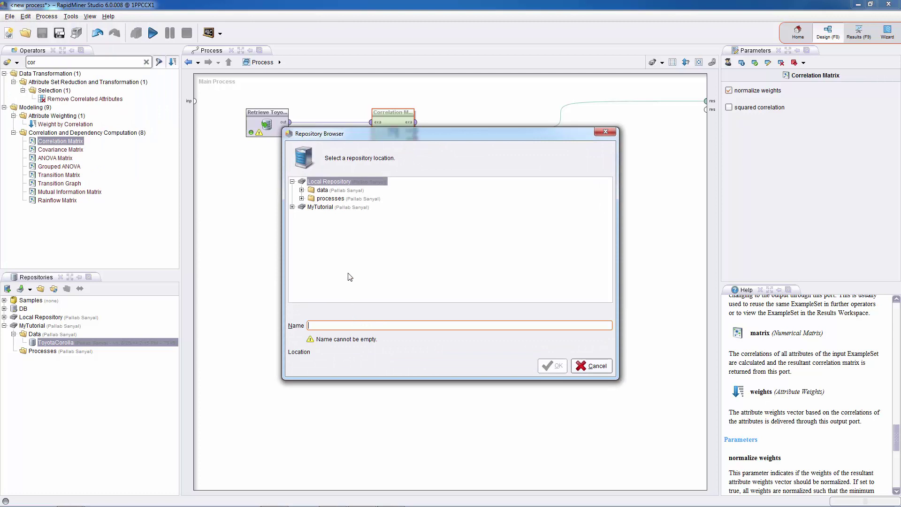
click(292, 207)
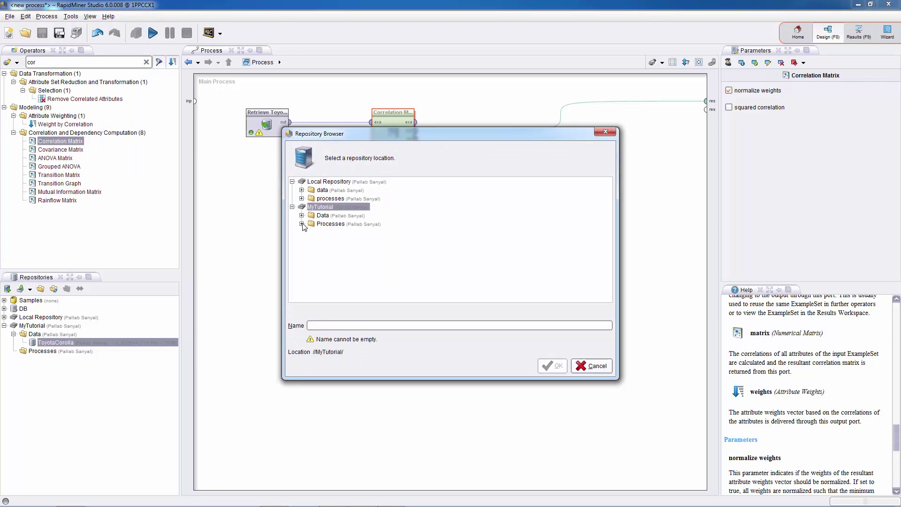
click(330, 225)
click(353, 324)
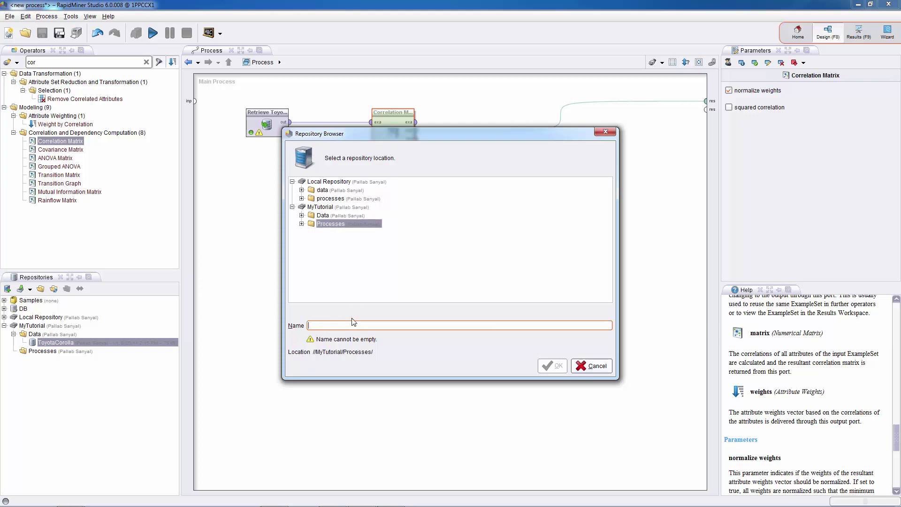
text(Corre)
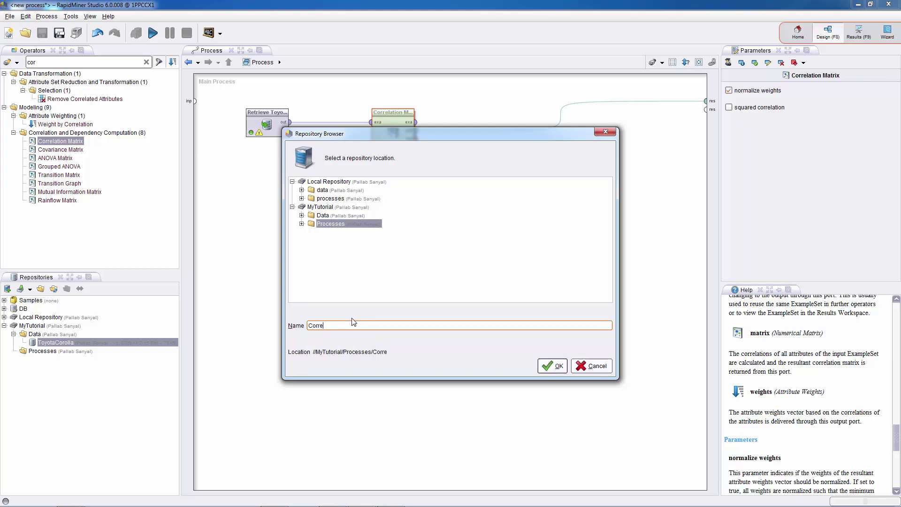
text(lation)
click(552, 367)
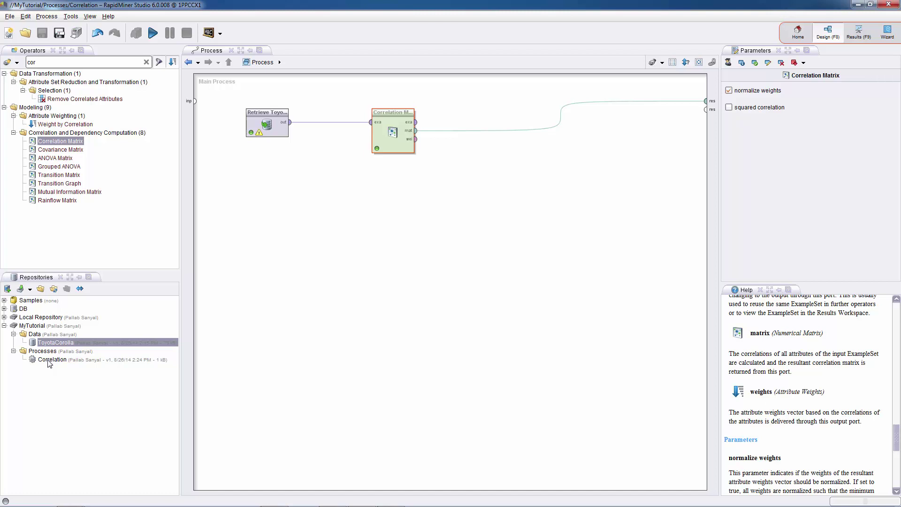
Open the location of the saved Correlation process in the file browser to examine its files on disk.
click(49, 361)
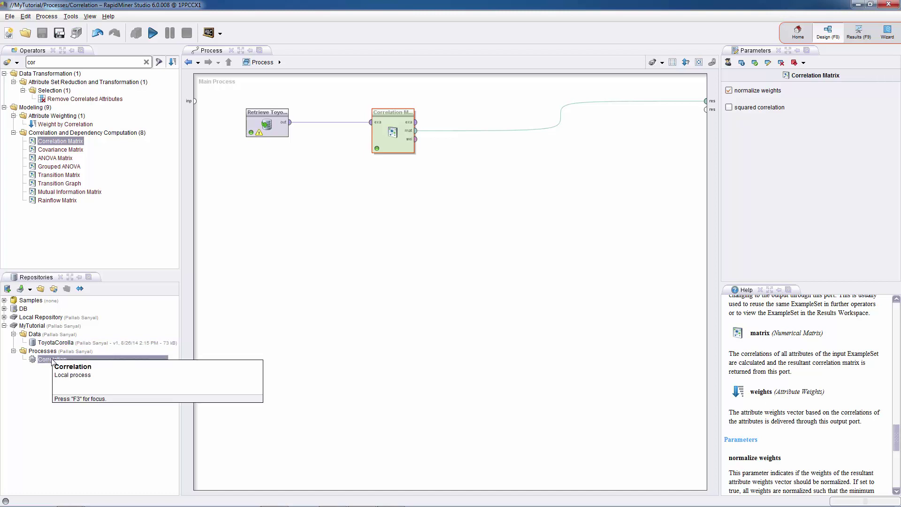
right_click(51, 361)
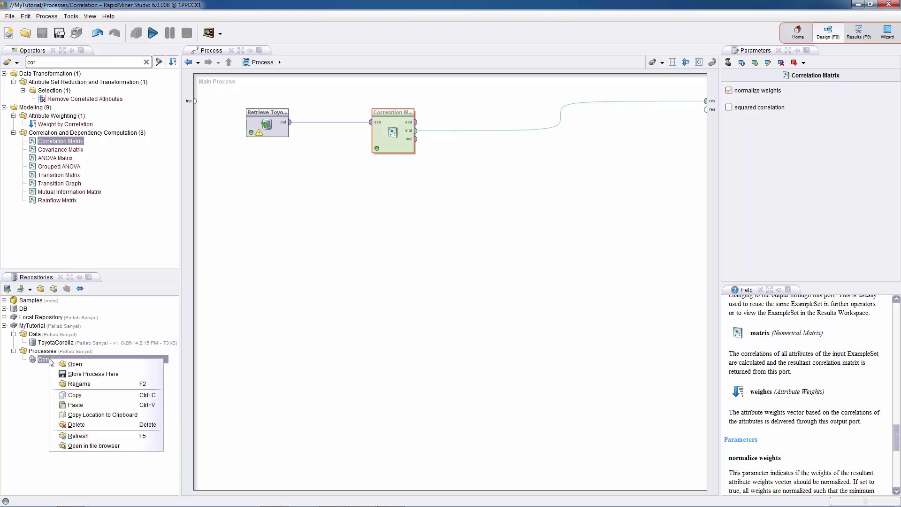
click(89, 447)
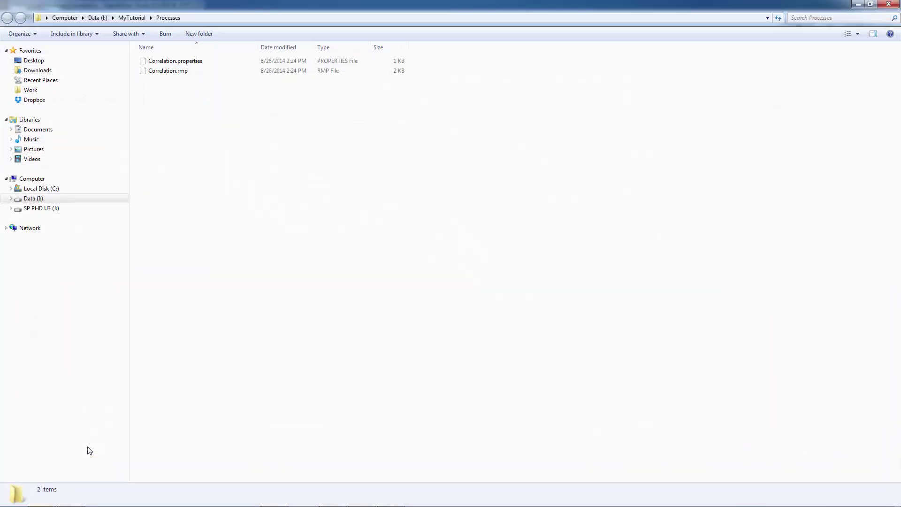